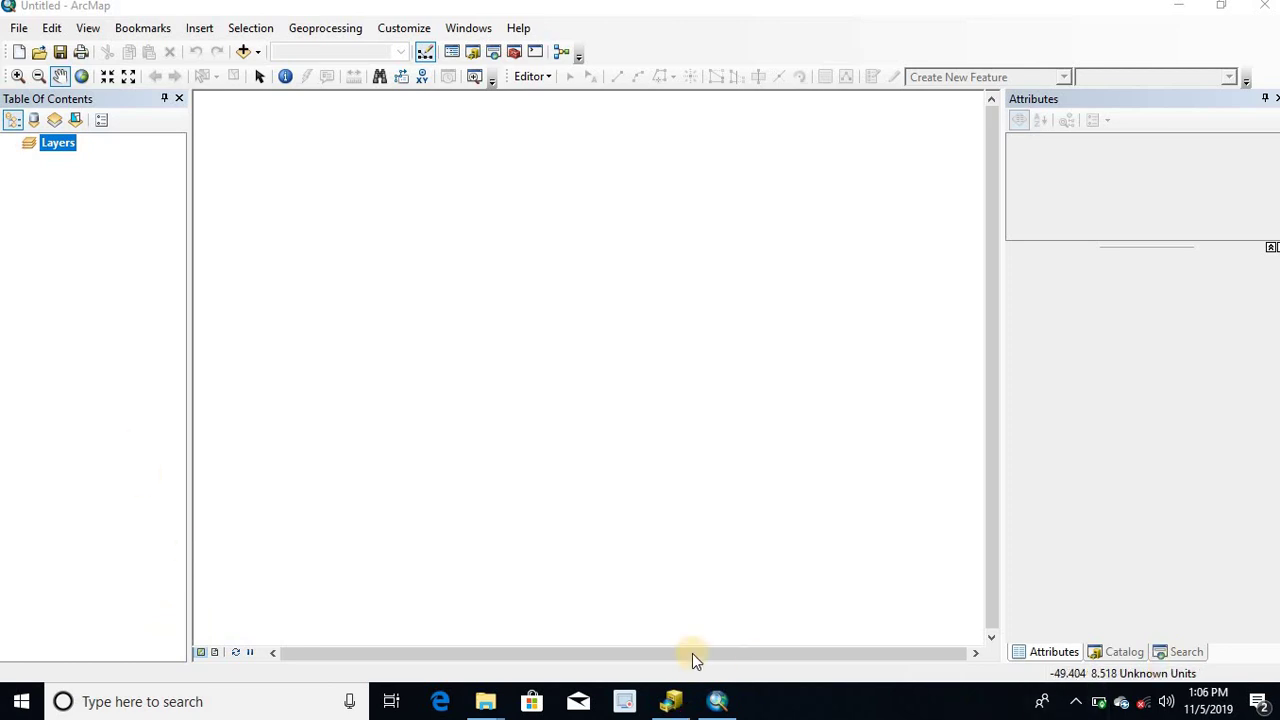
Browse into Gasdata.gdb and Gas_dataset, then open the Pipe feature class Properties
click(676, 704)
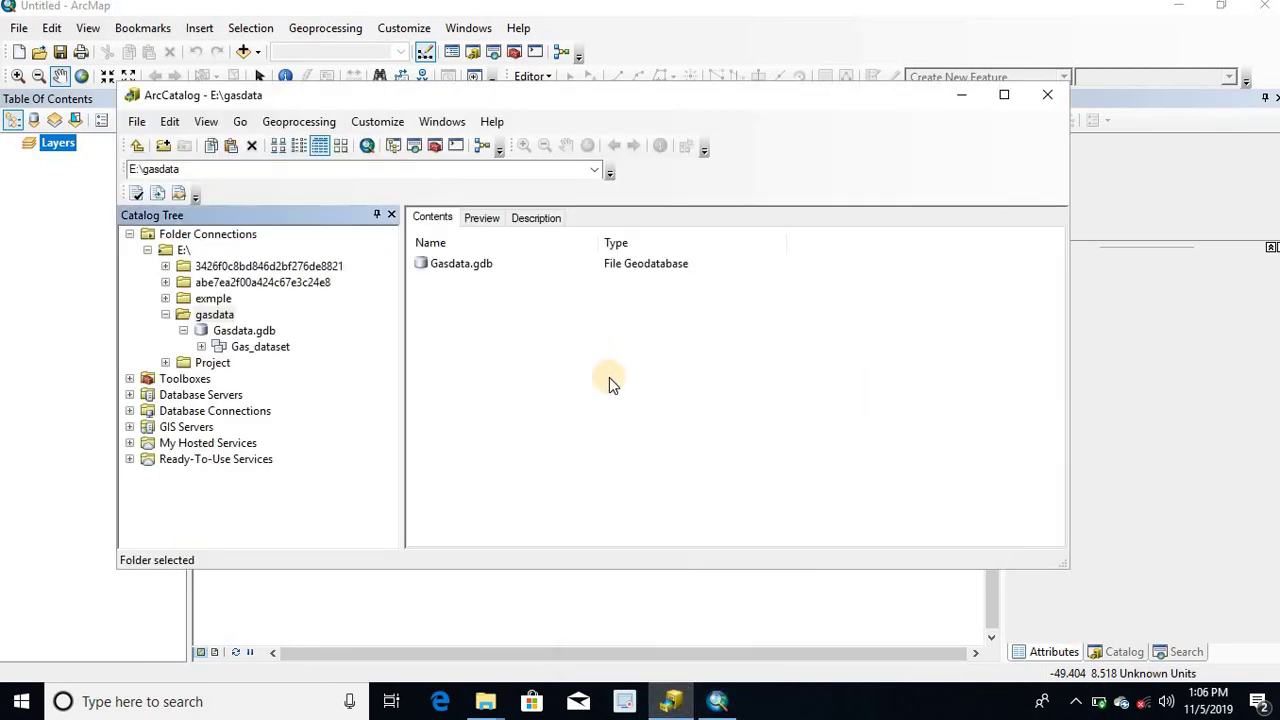
double_click(446, 266)
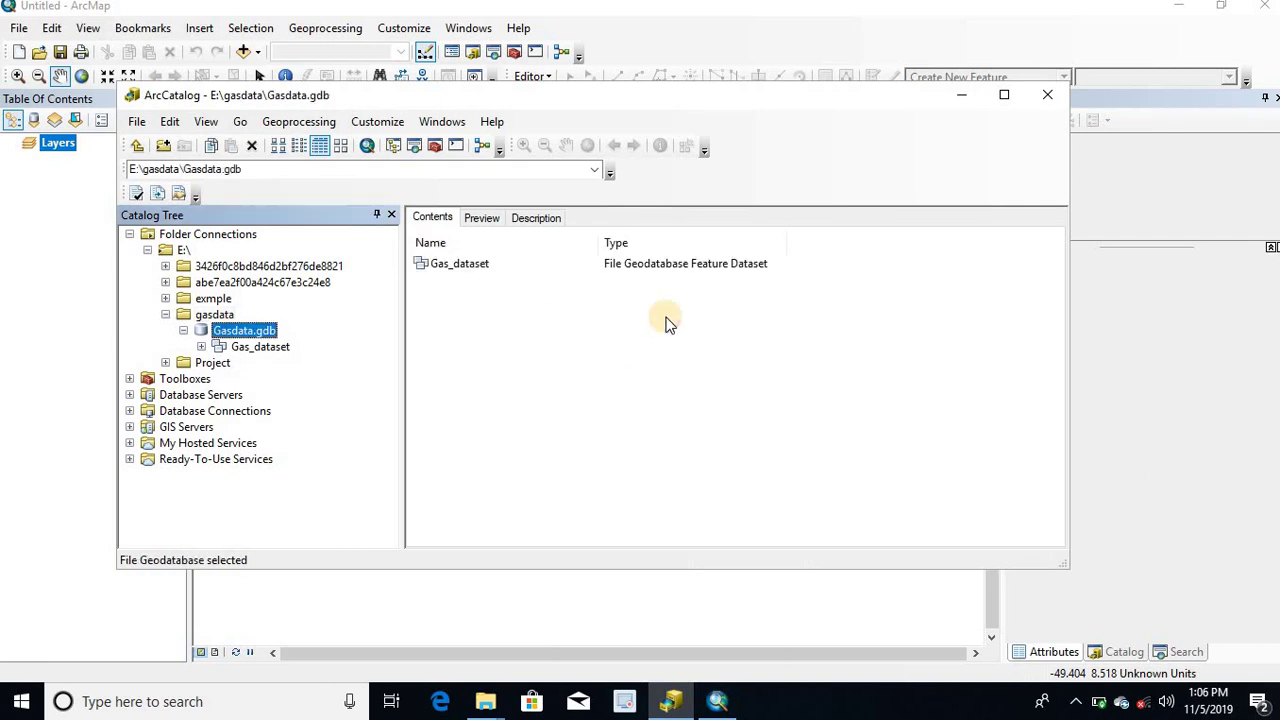
double_click(455, 266)
click(441, 283)
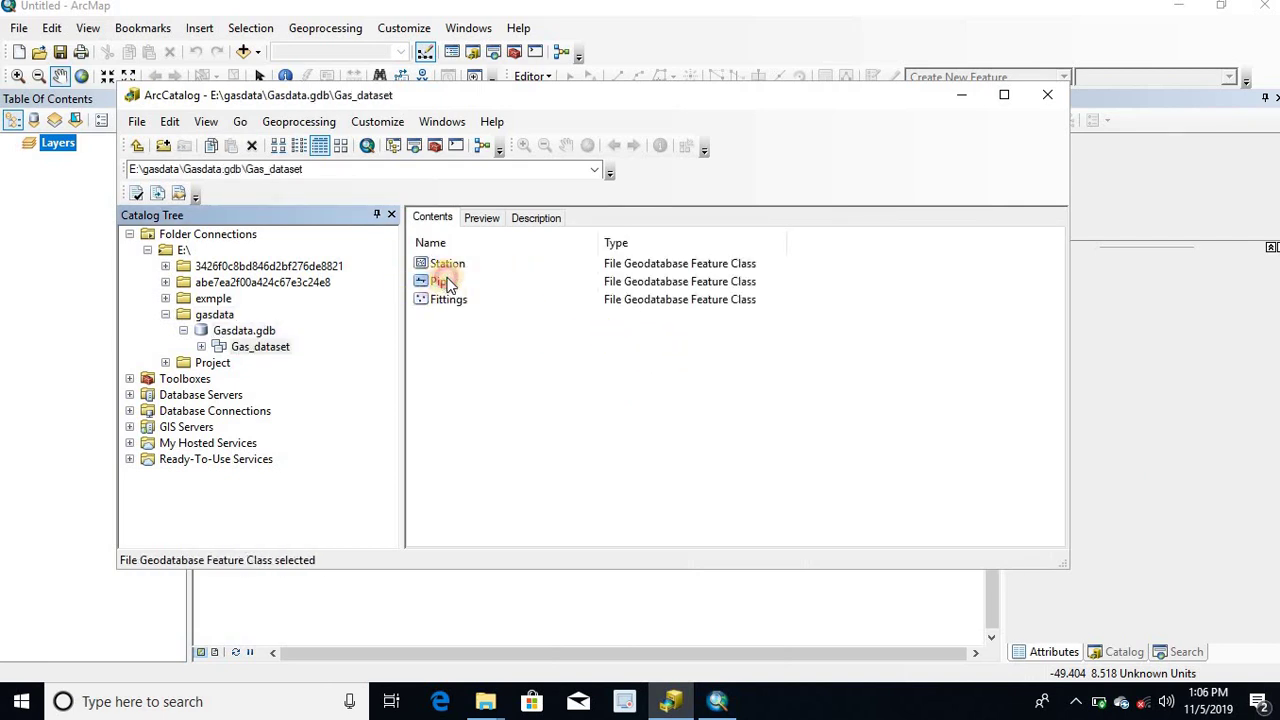
right_click(441, 284)
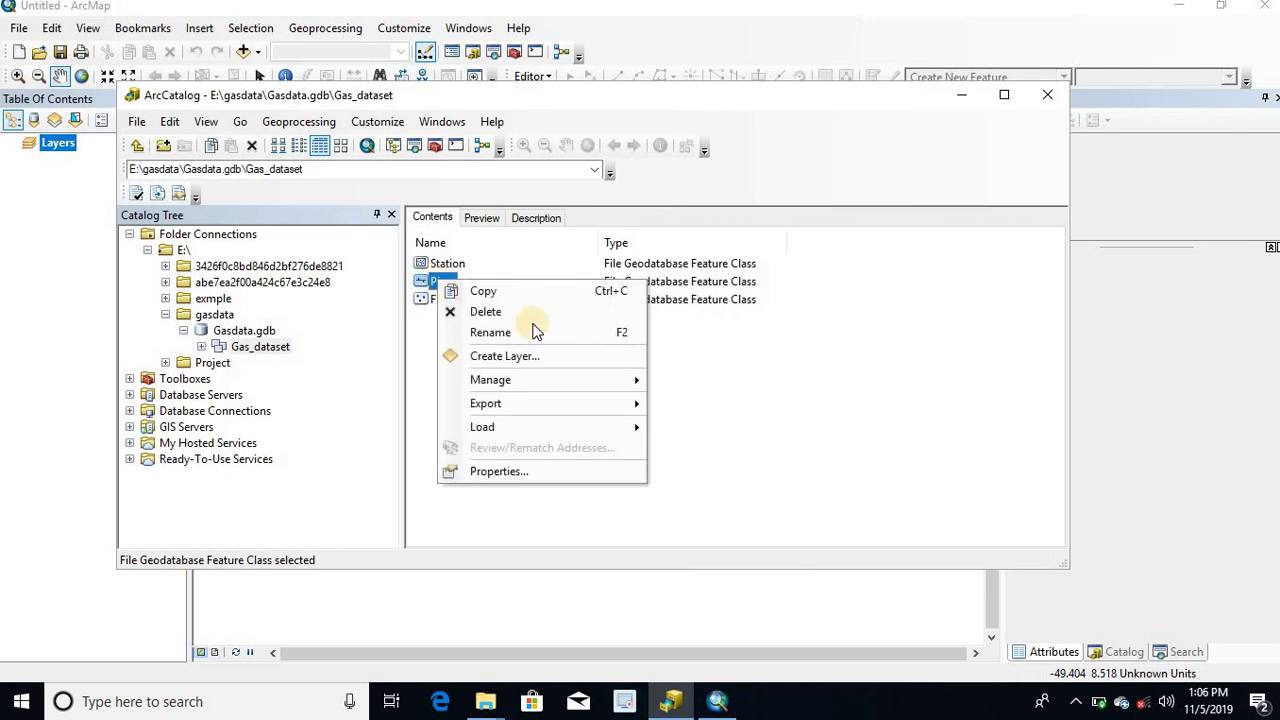
click(518, 470)
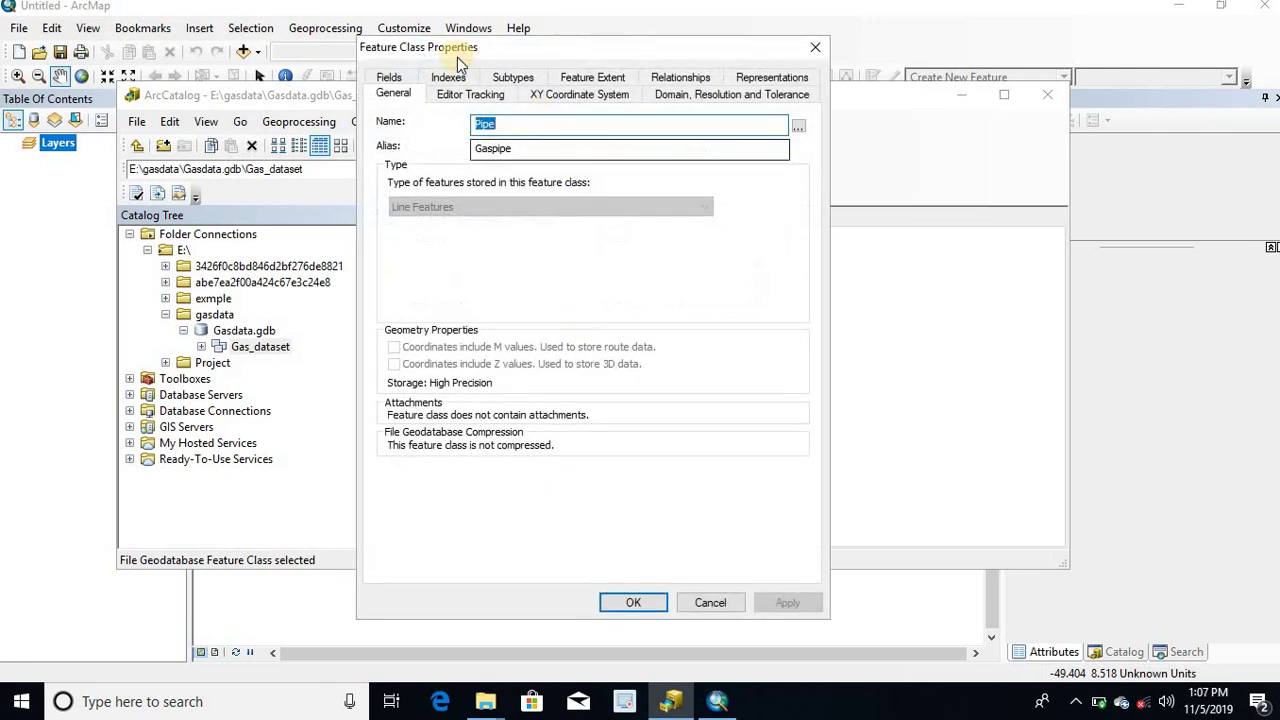
Make Material the subtype field for Pipe
click(512, 79)
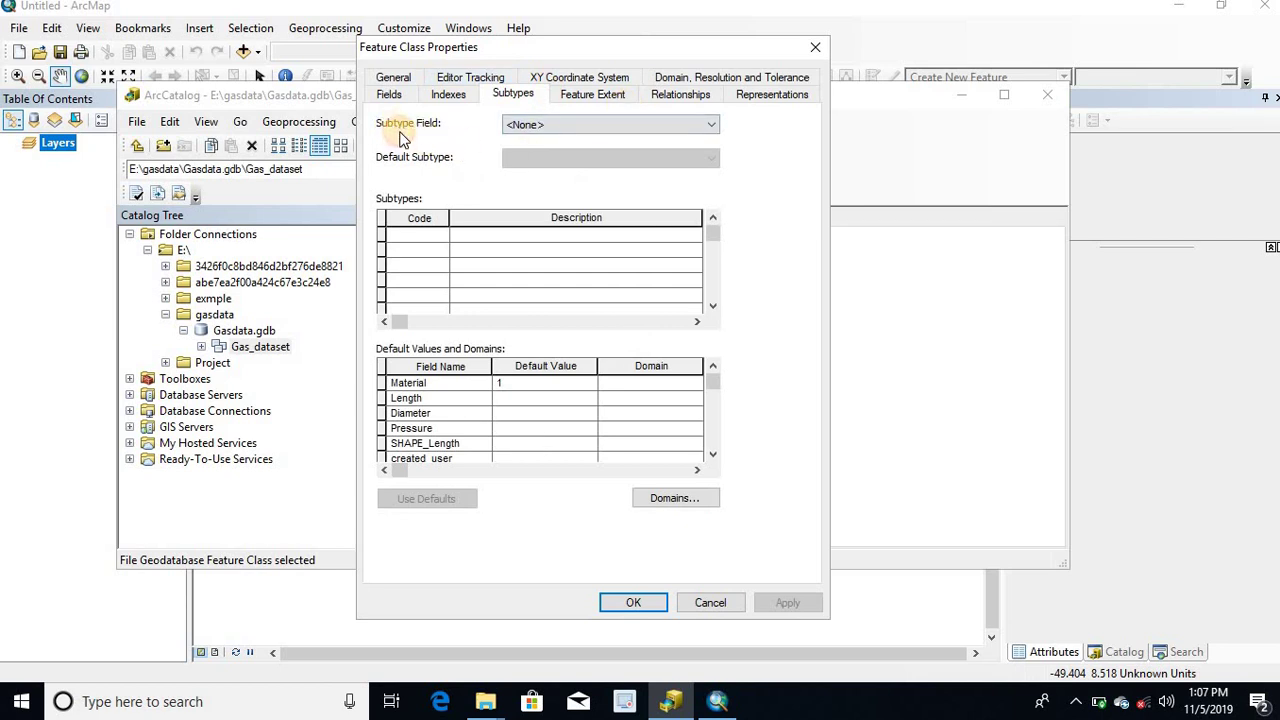
click(520, 130)
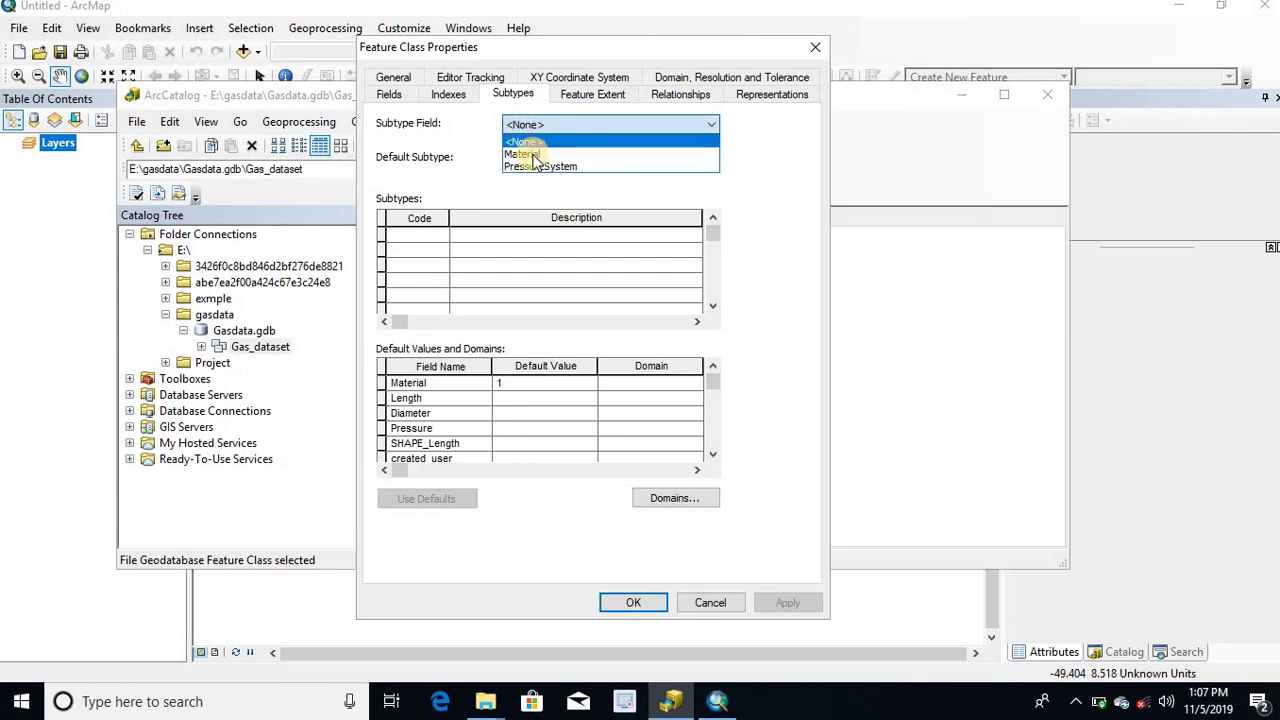
click(528, 154)
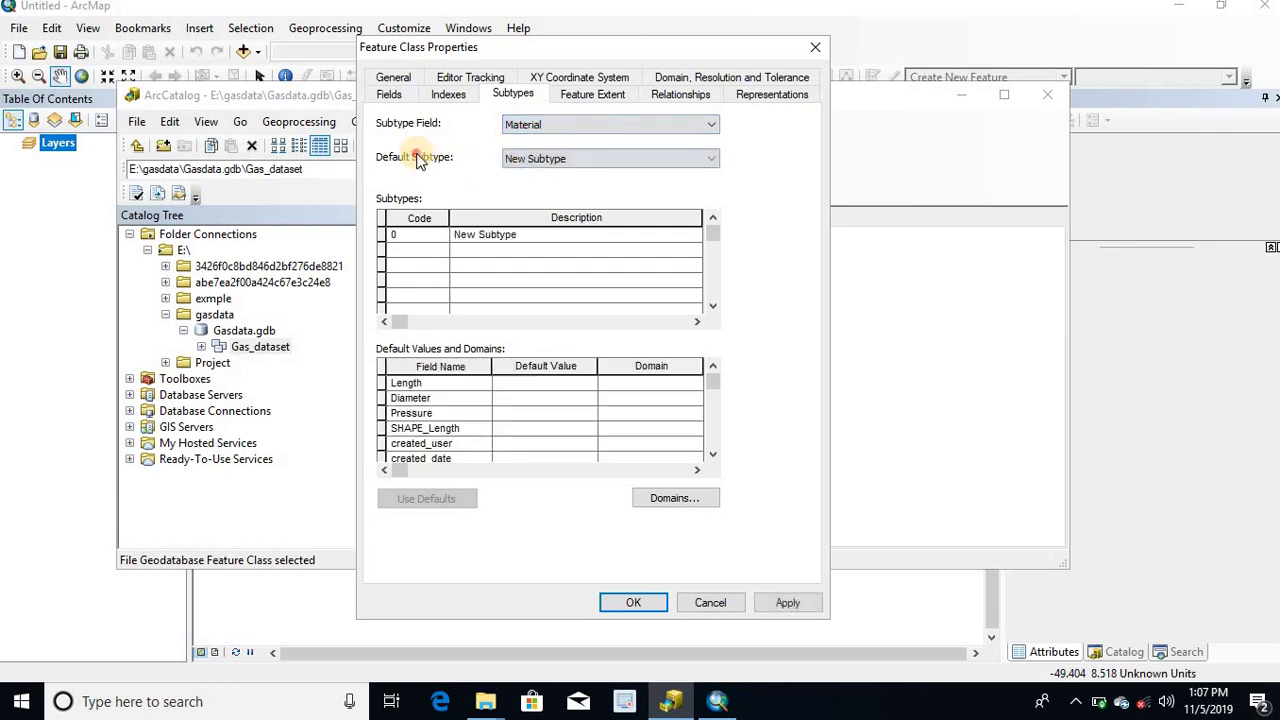
Add subtypes with codes 1 Plastic, 2 Steel and 3 CastIron
click(411, 235)
text(1)
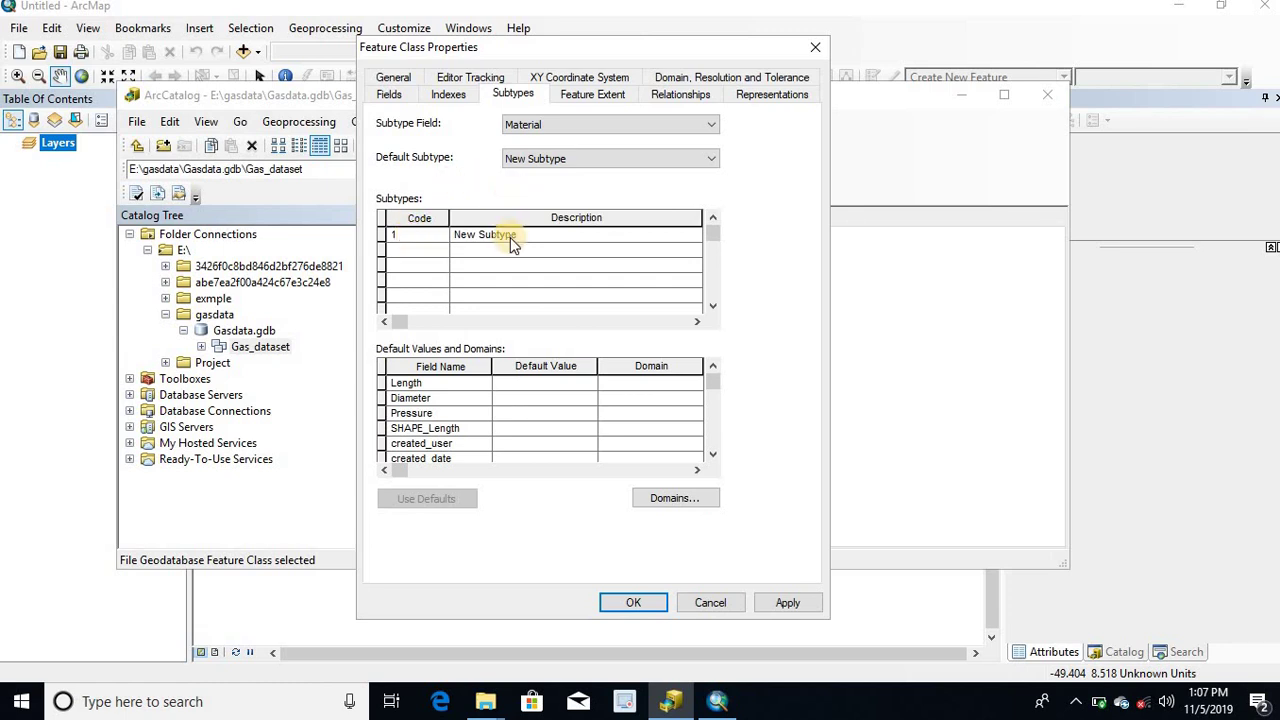
drag(521, 236, 437, 241)
text(Plastic)
click(437, 235)
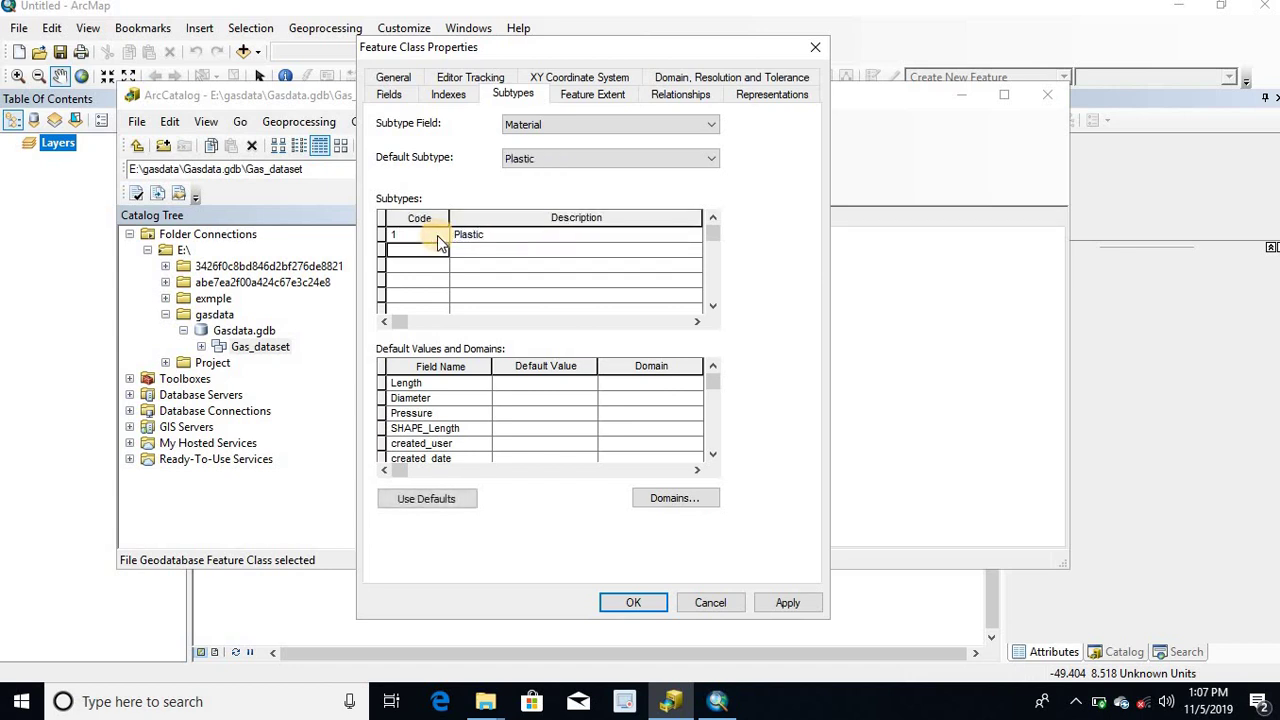
key(Down)
text(Steel)
key(Tab)
key(Tab)
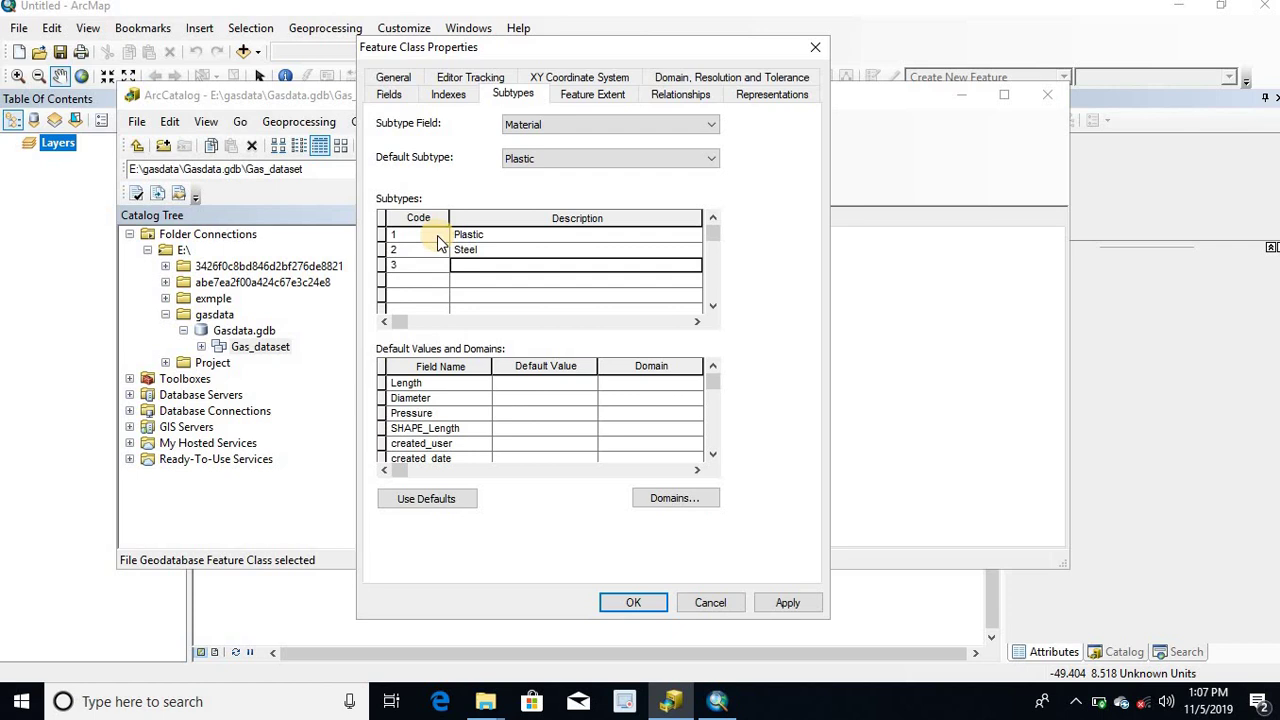
text(Cast)
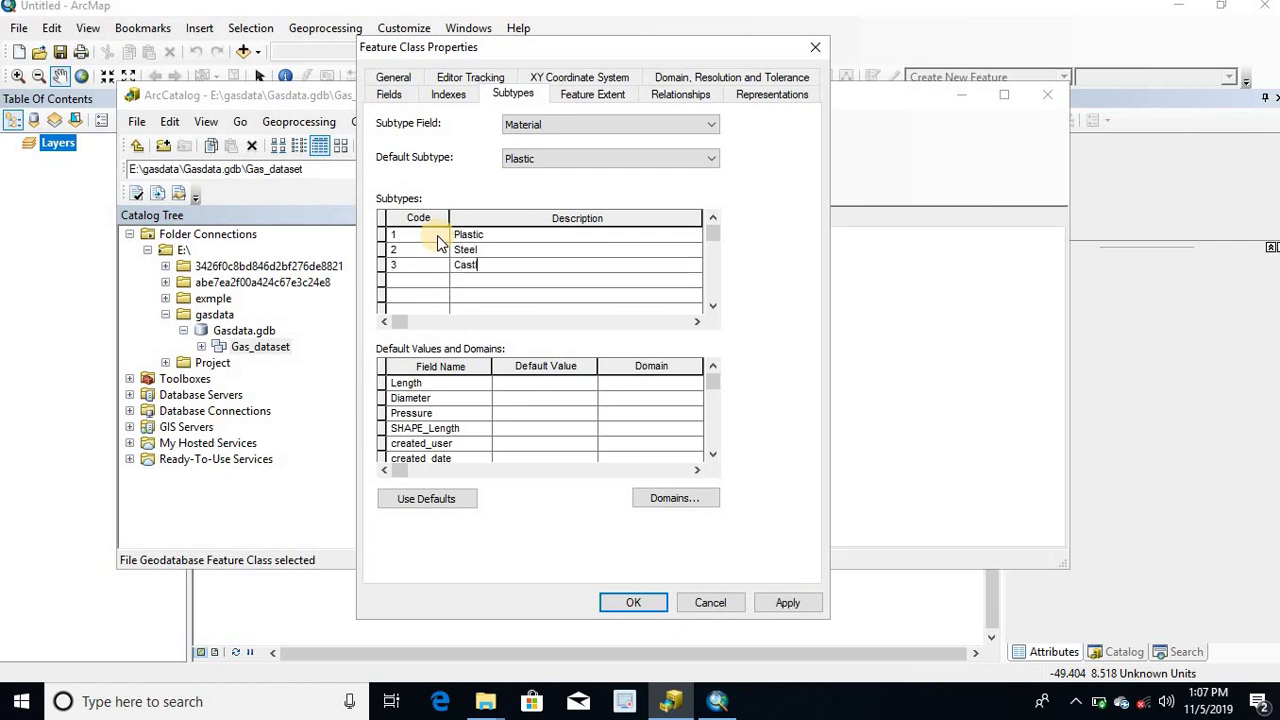
text(Iron)
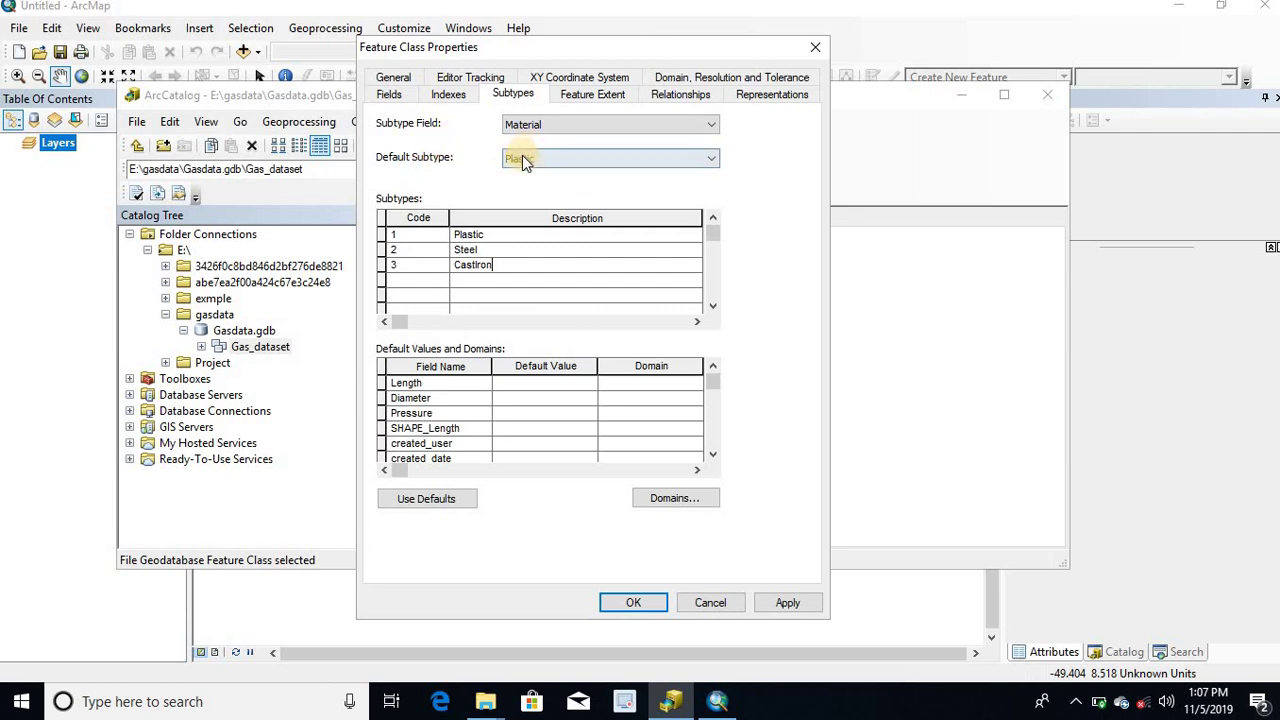
Keep Plastic as the default subtype and give Plastic a default Pressure of Medium
click(521, 163)
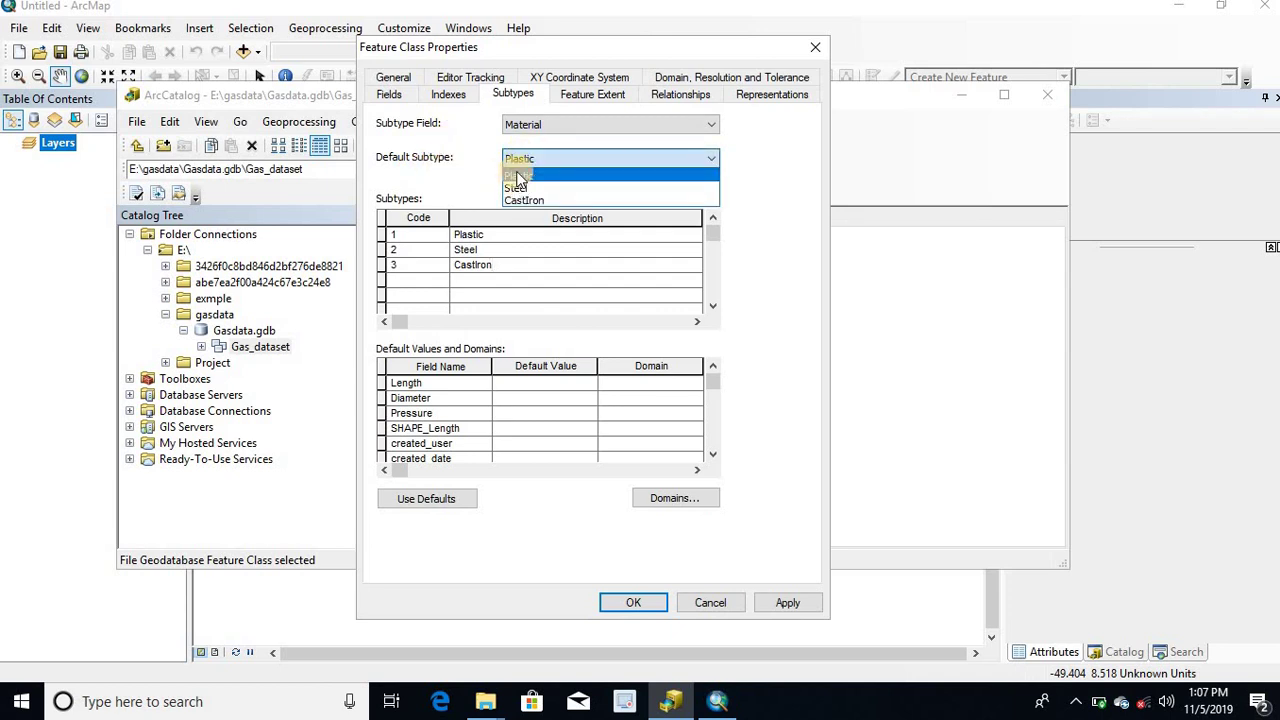
click(475, 160)
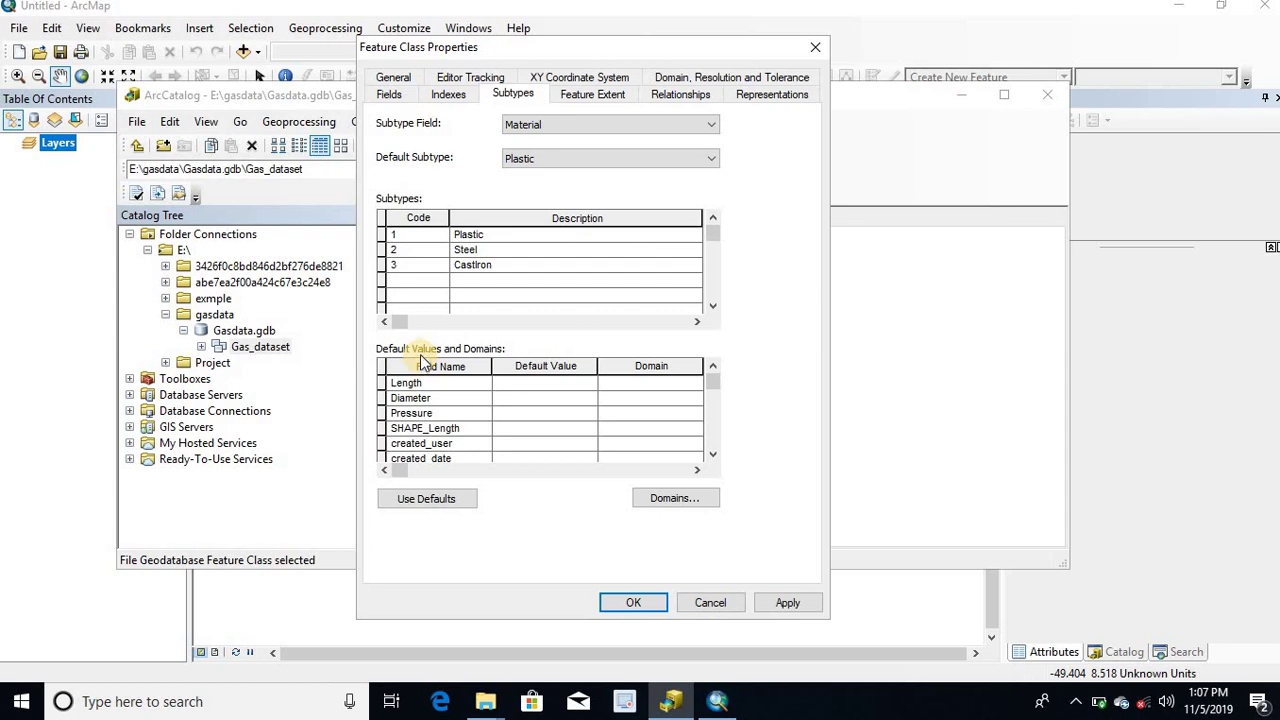
click(472, 239)
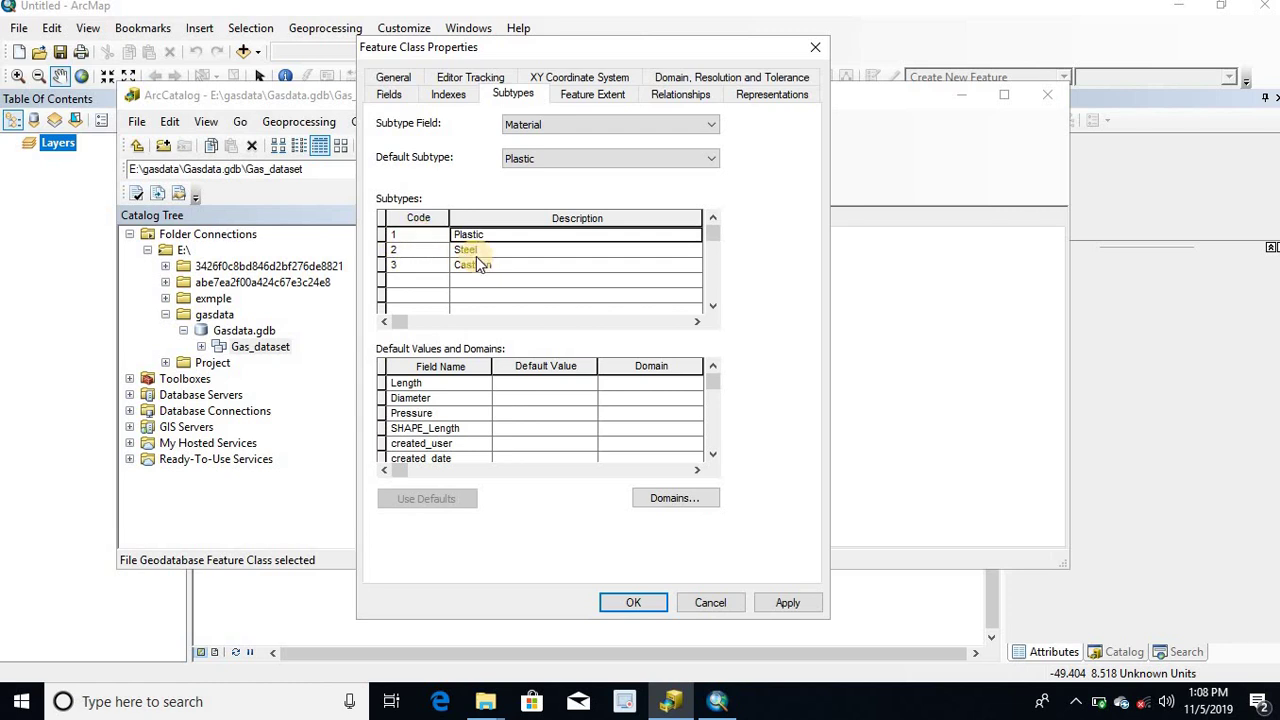
click(404, 413)
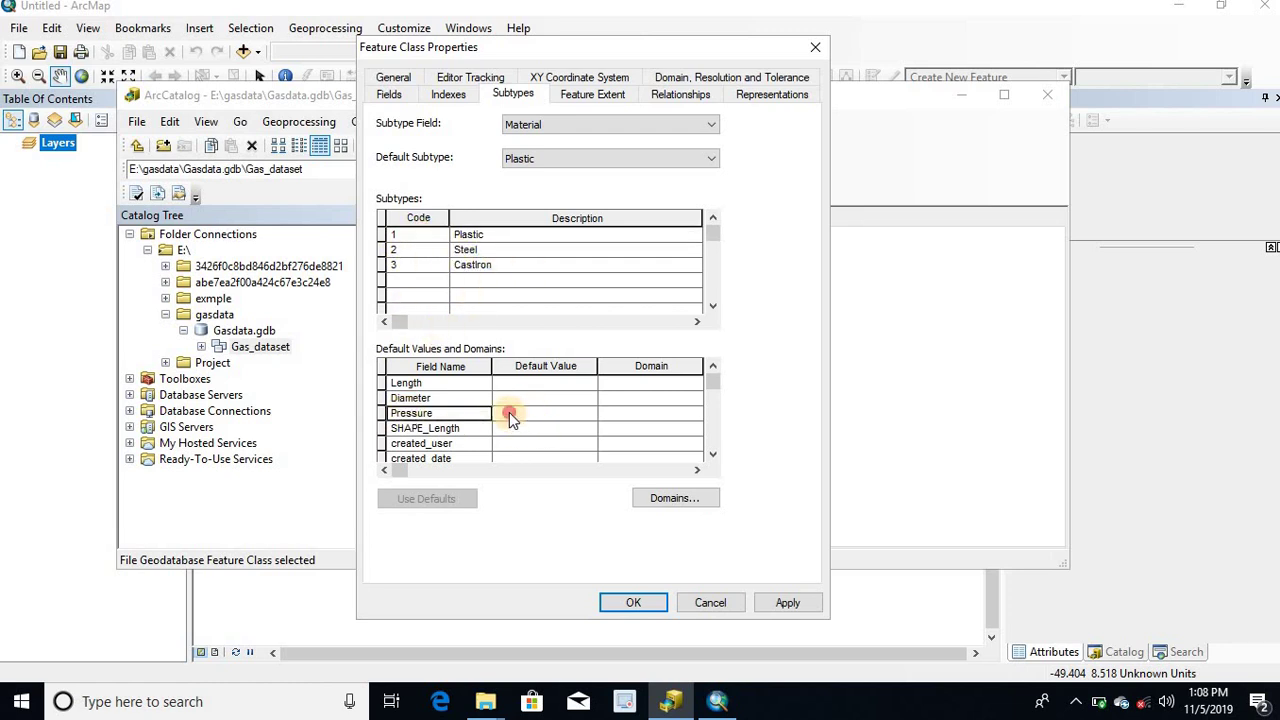
click(508, 412)
text(Met)
text(ium)
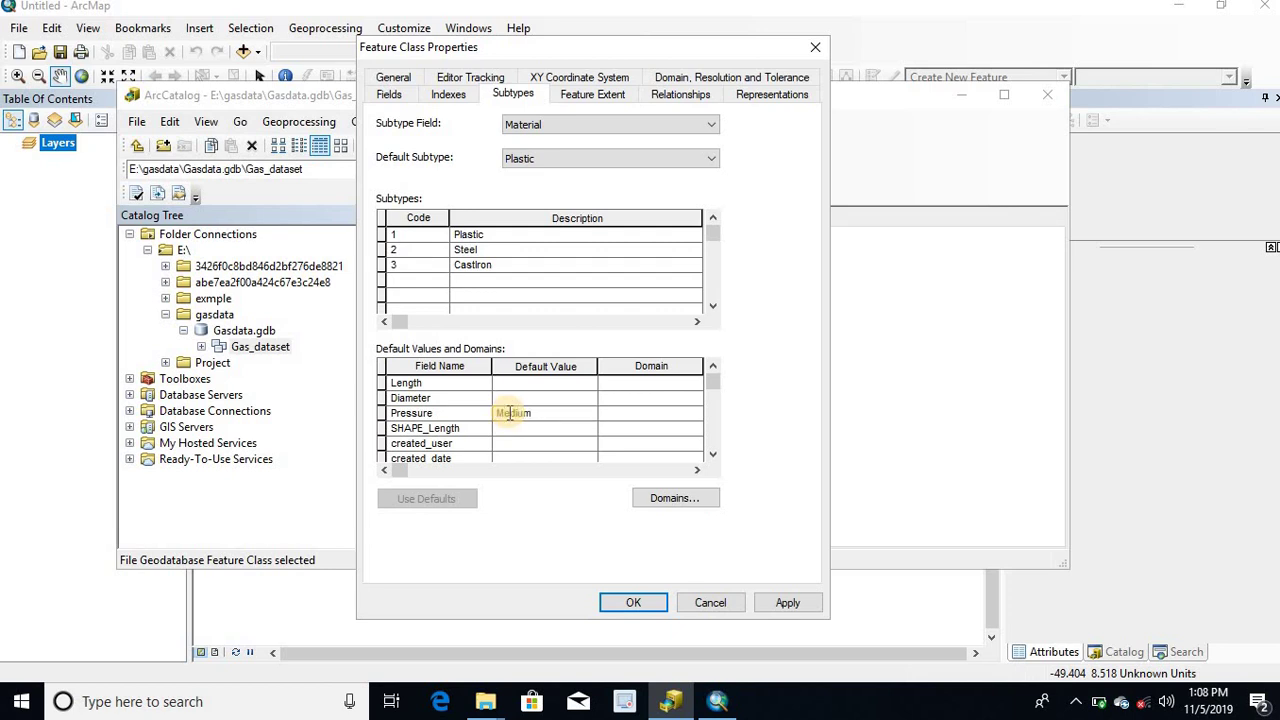
Set default Pressure High for Steel and Low for CastIron, then apply the changes
click(468, 250)
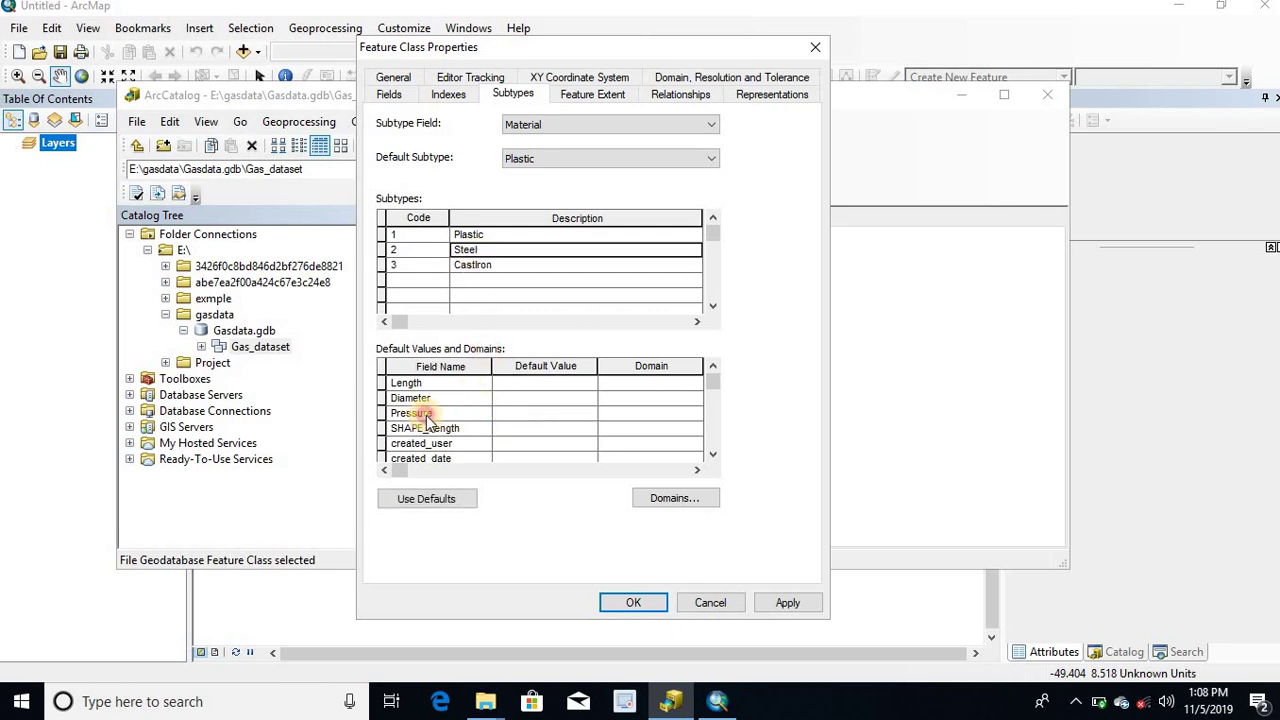
click(428, 418)
click(495, 415)
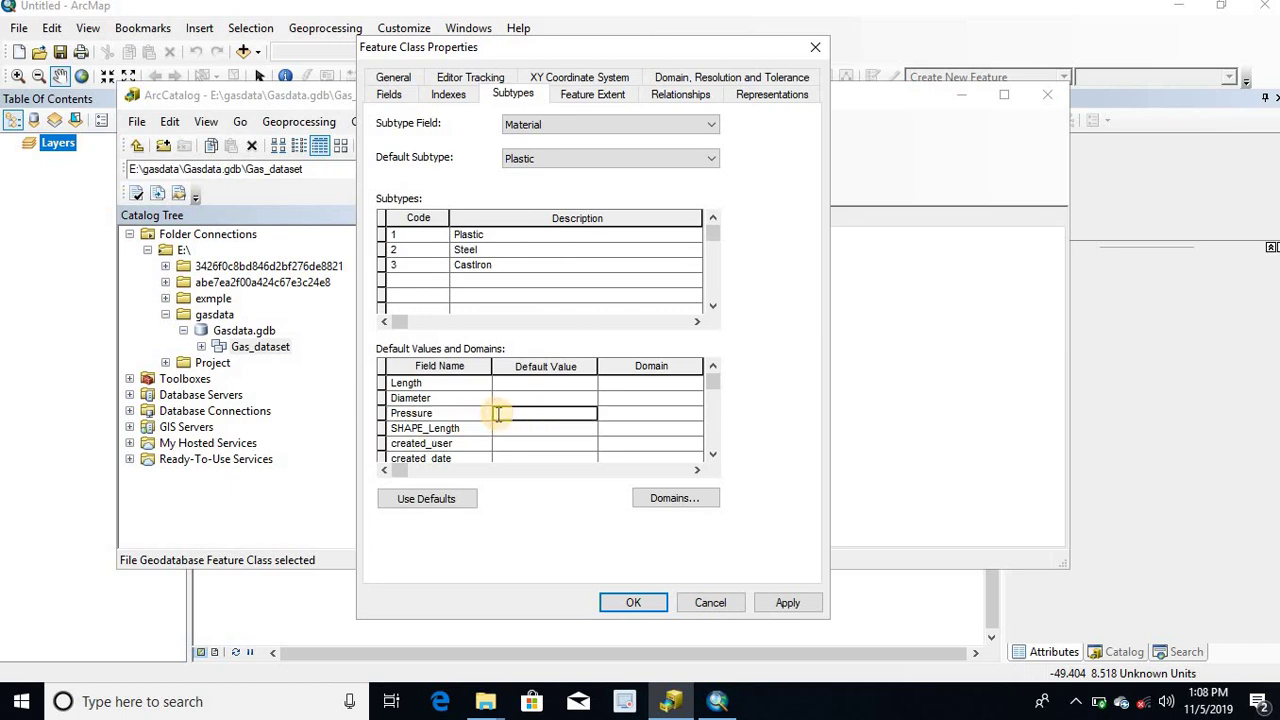
text(High)
click(472, 272)
click(420, 413)
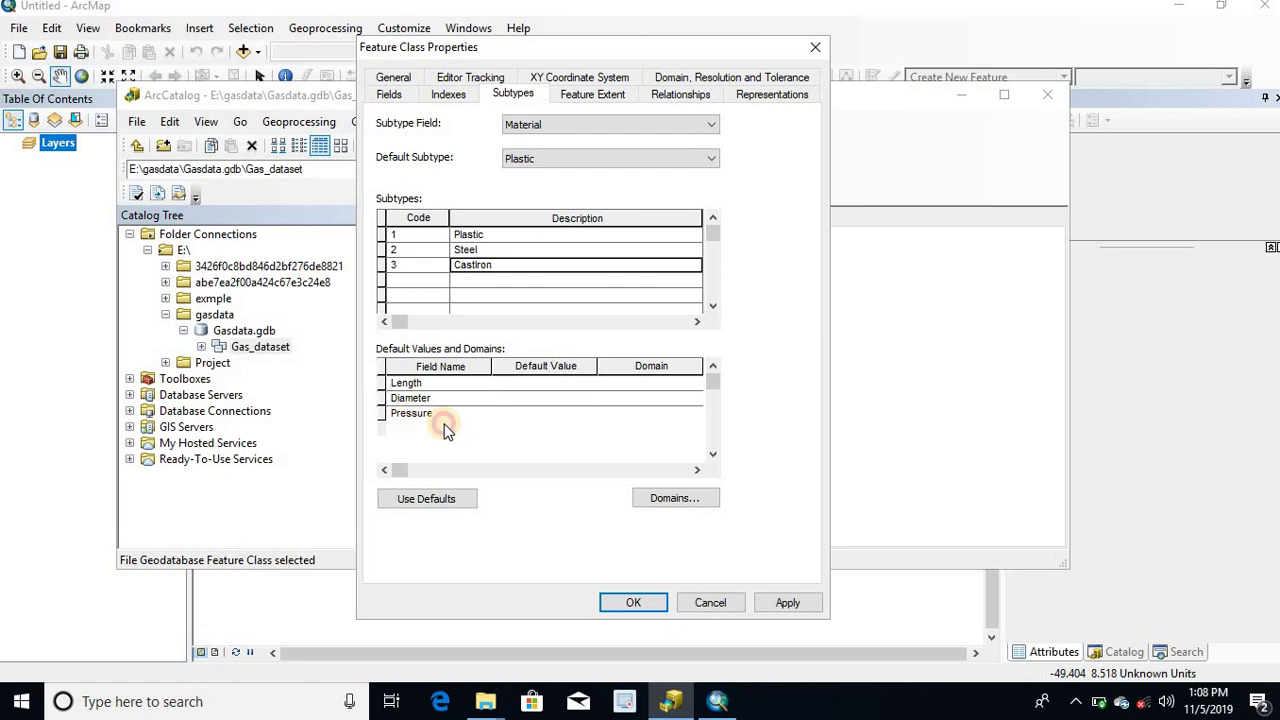
click(537, 414)
text(Low)
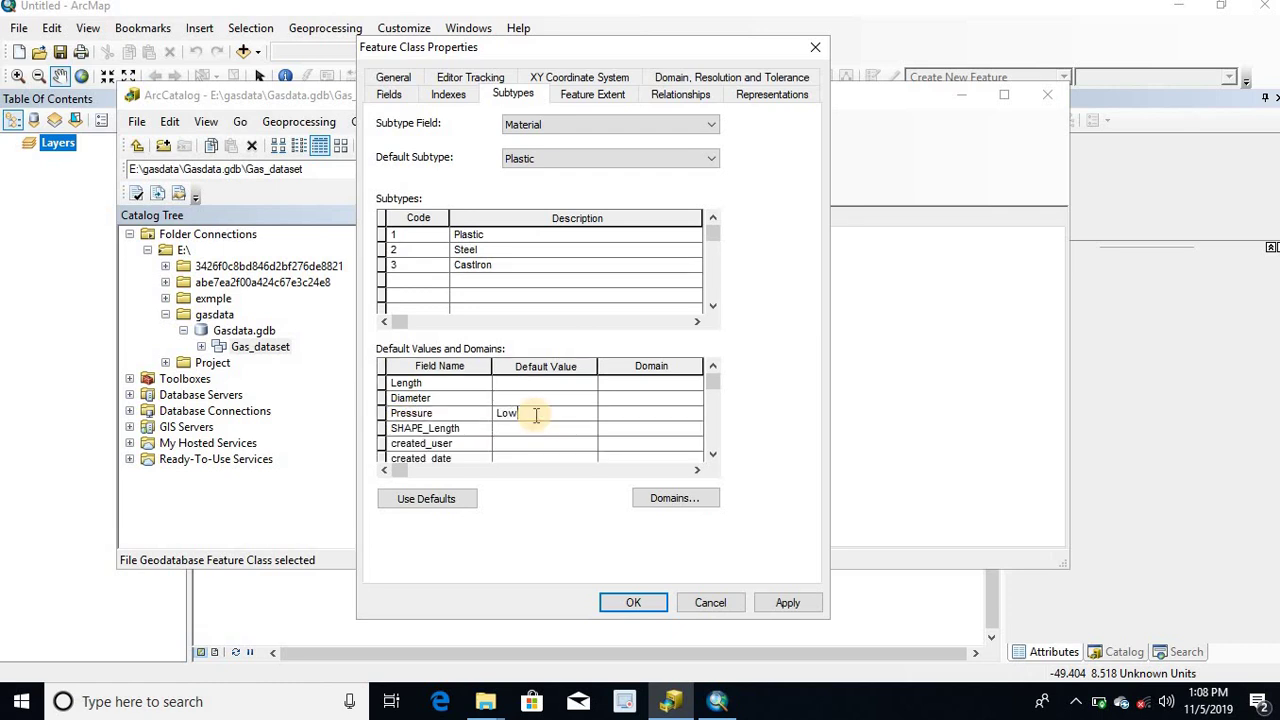
click(800, 603)
Confirm the Pipe properties and add Station, Pipe and Fittings from Gas_dataset to the map
click(633, 602)
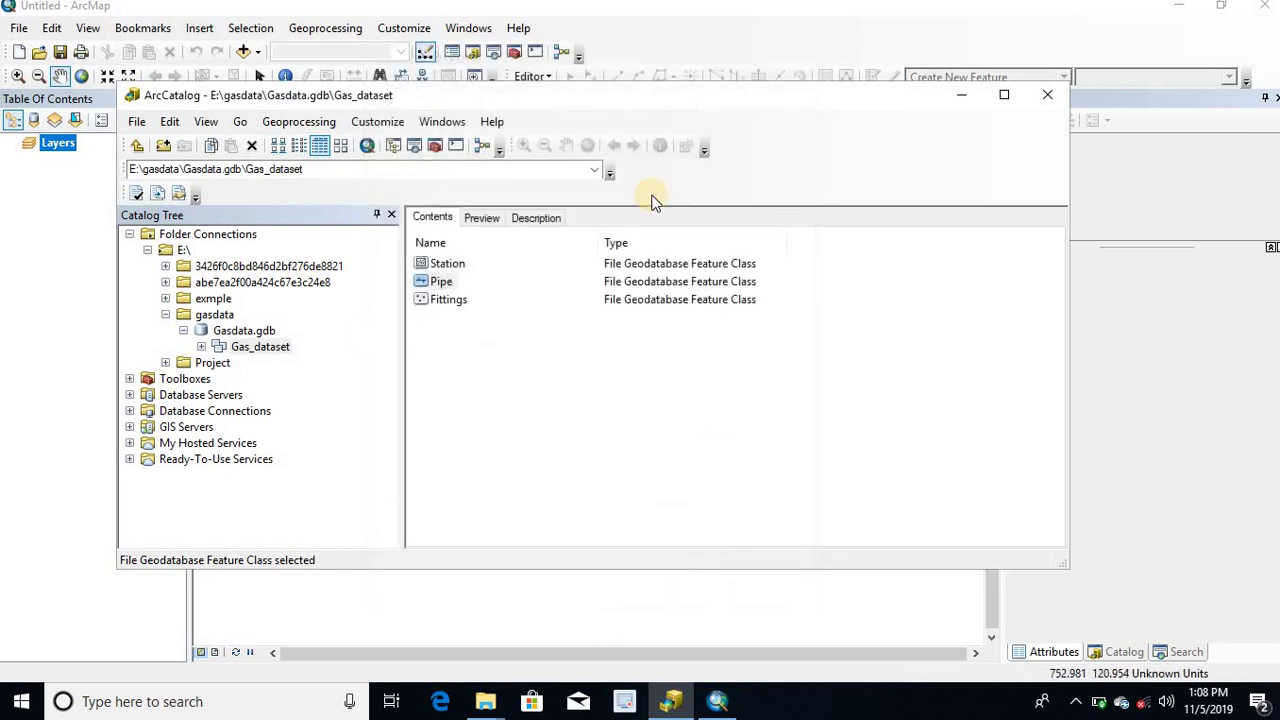
click(780, 79)
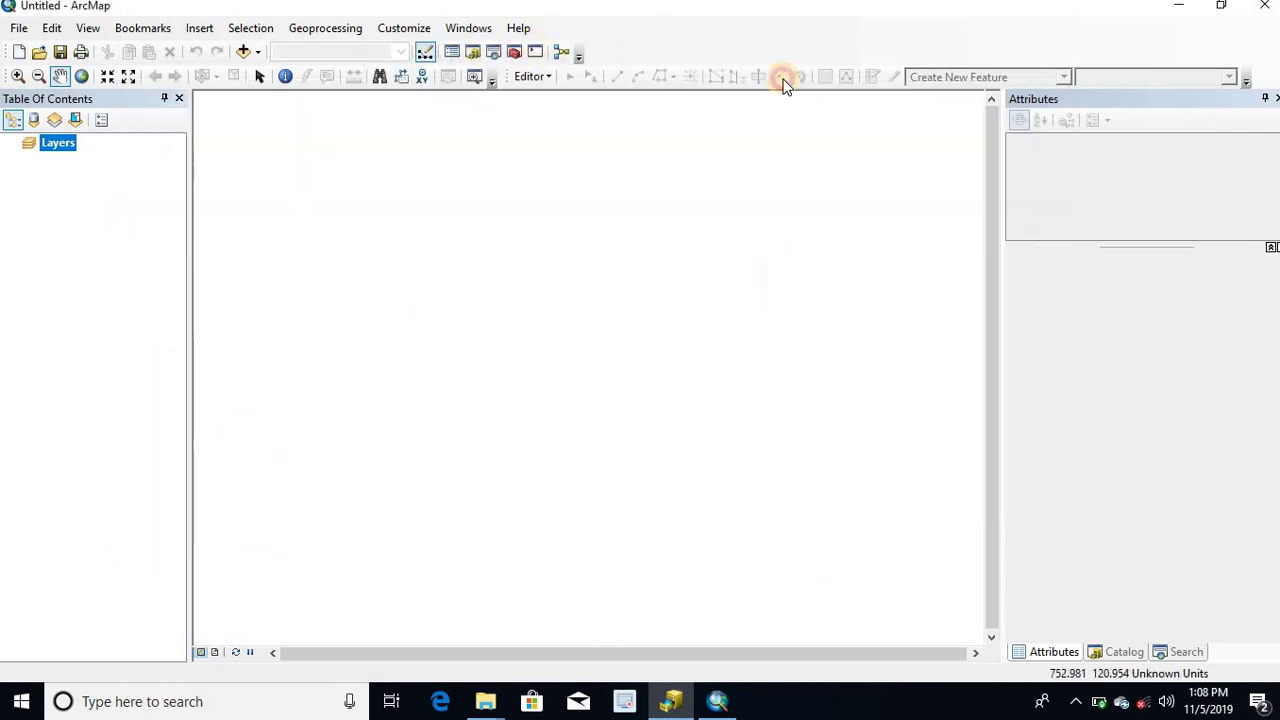
right_click(50, 146)
click(100, 156)
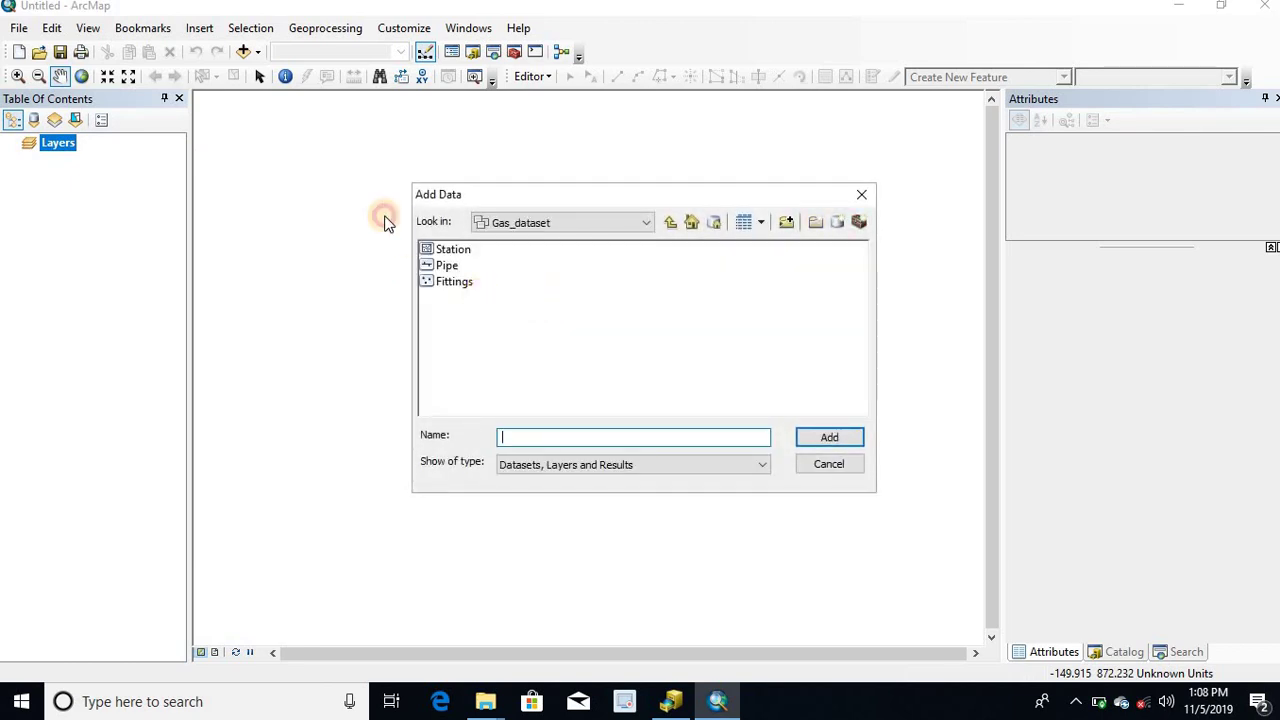
drag(500, 330, 425, 245)
click(846, 440)
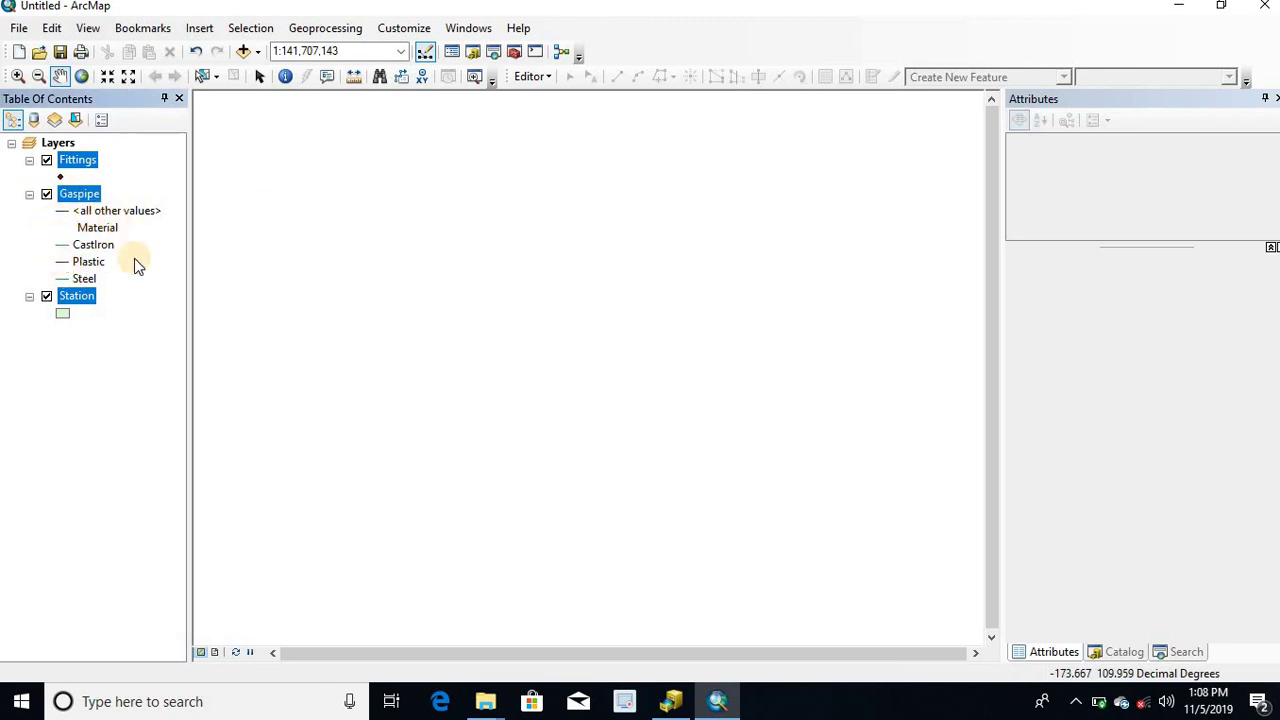
click(93, 245)
click(93, 245)
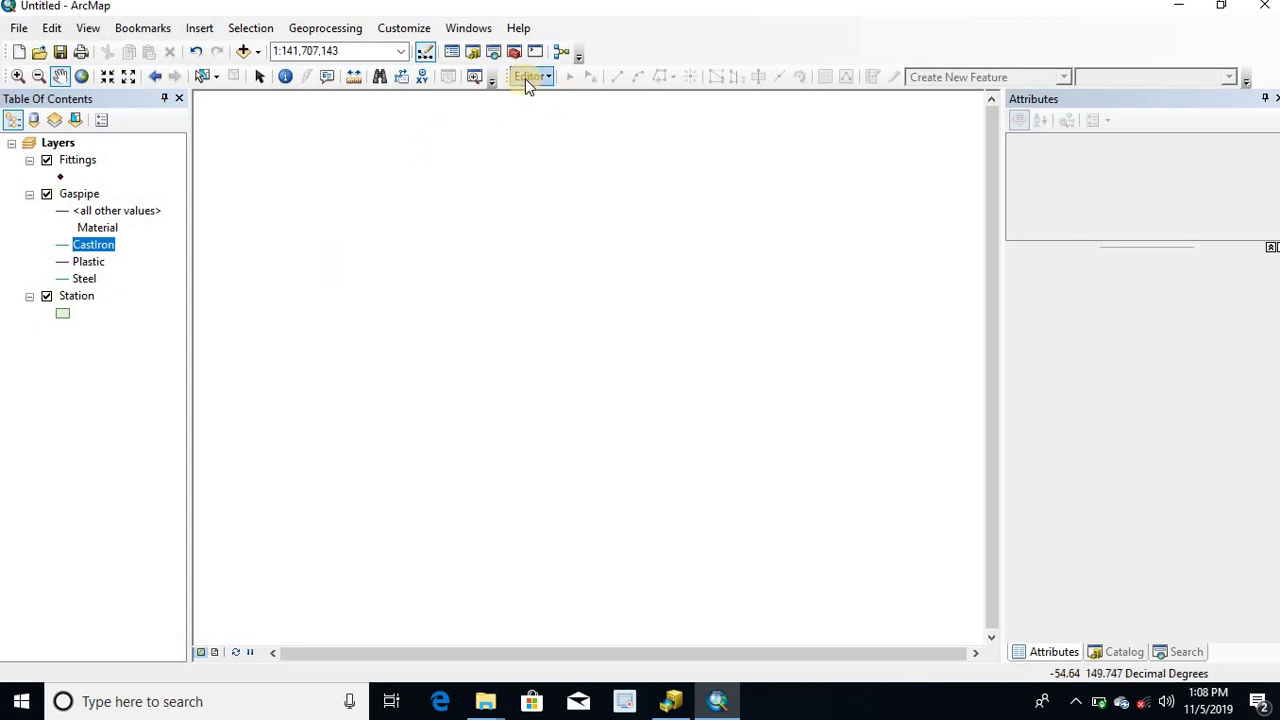
Start an edit session from the Editor menu
click(525, 78)
click(528, 96)
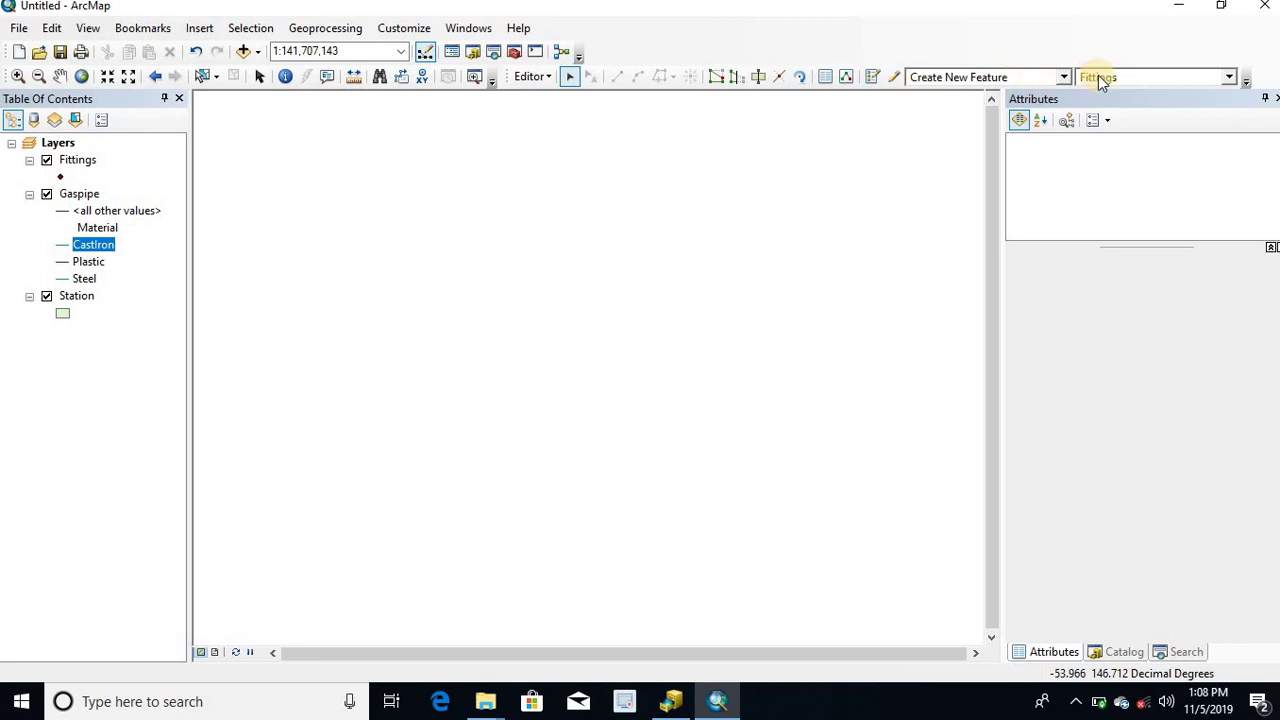
Draw a two-vertex line into the Gaspipe layer across the upper map area
click(1100, 80)
click(1015, 115)
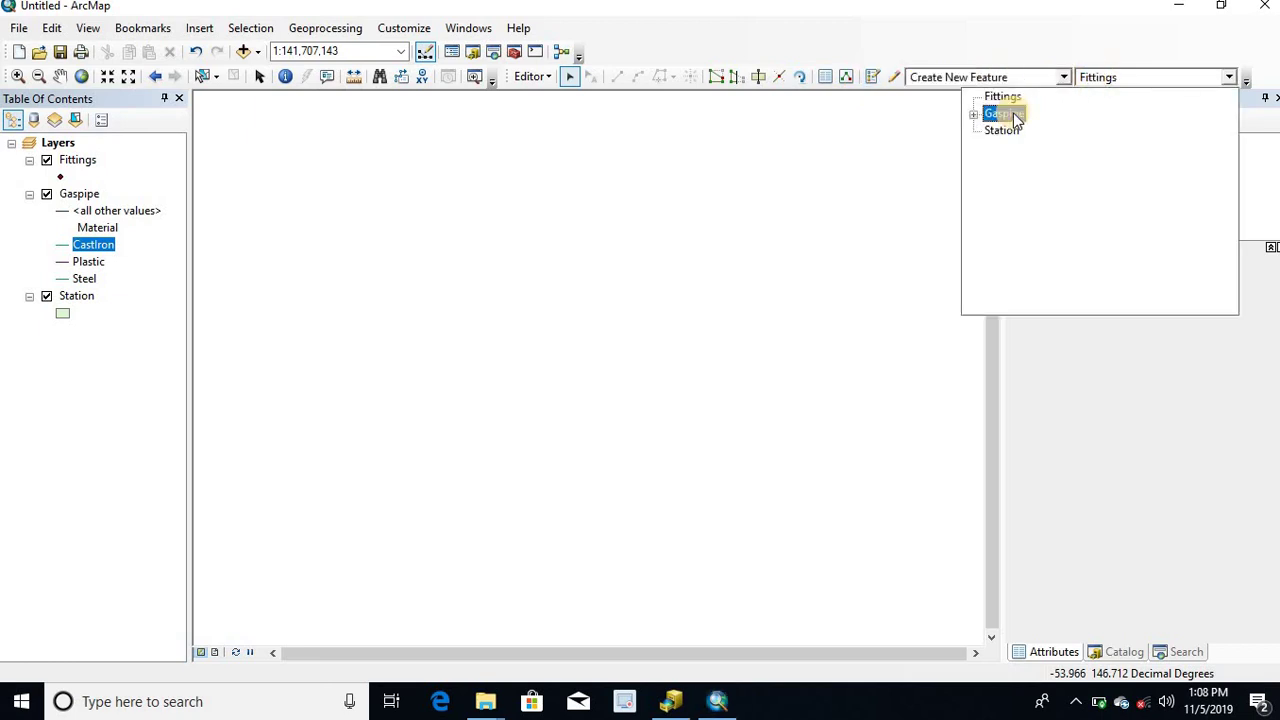
click(893, 77)
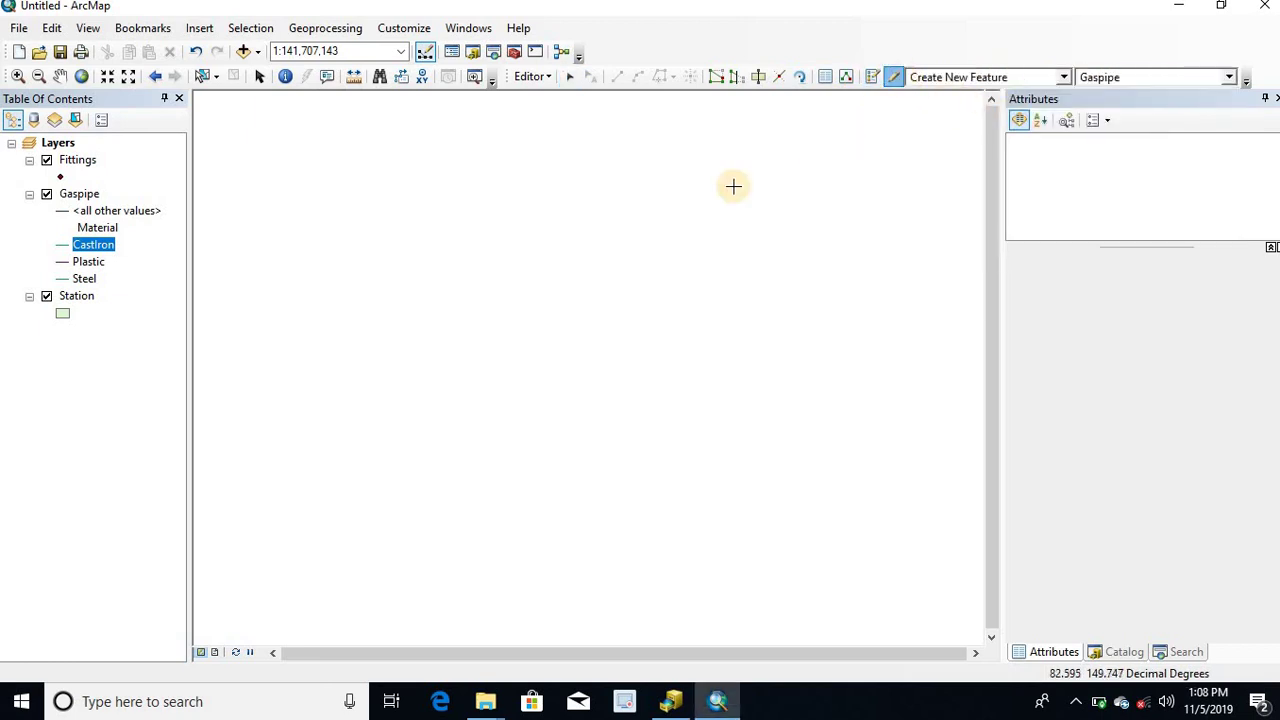
click(308, 271)
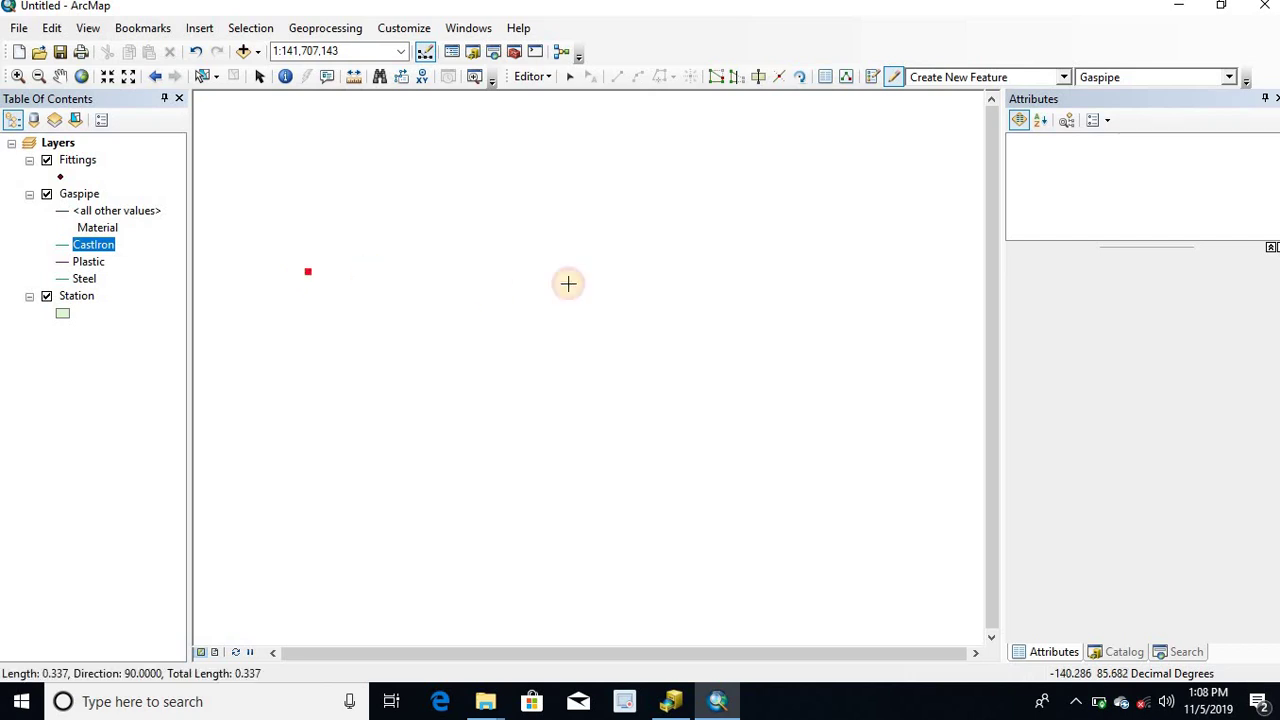
click(647, 265)
right_click(653, 258)
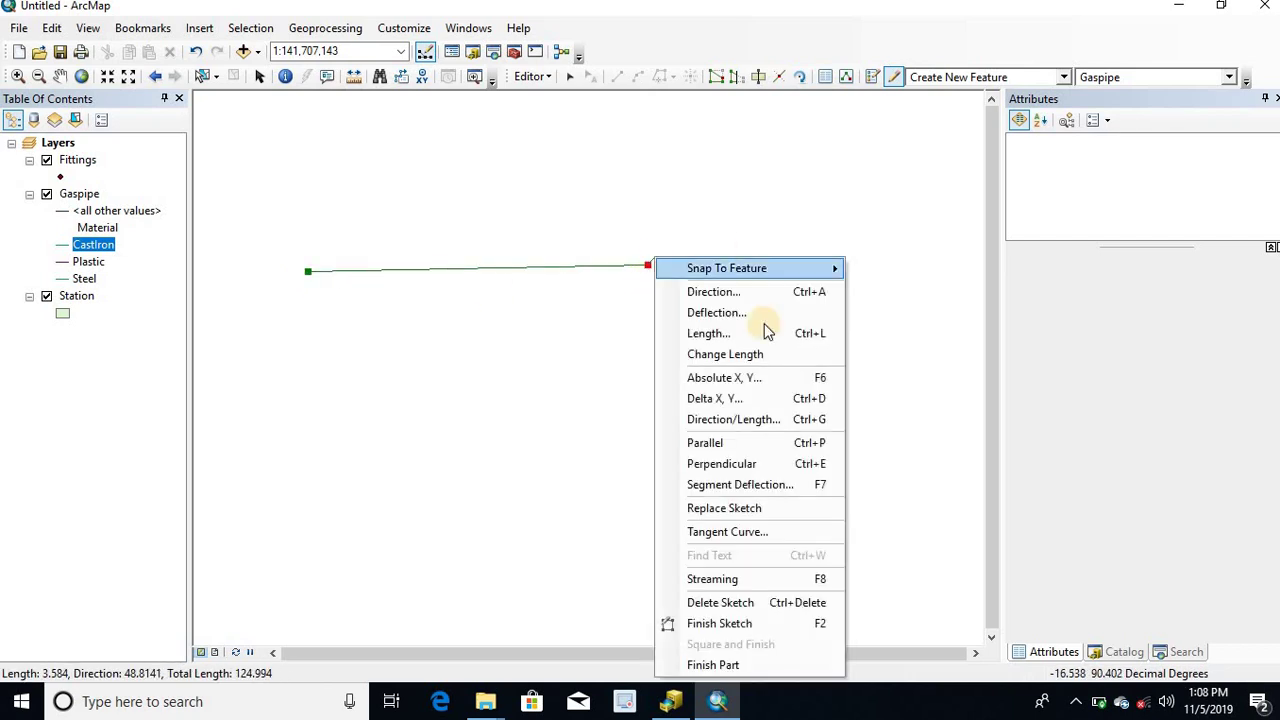
click(748, 621)
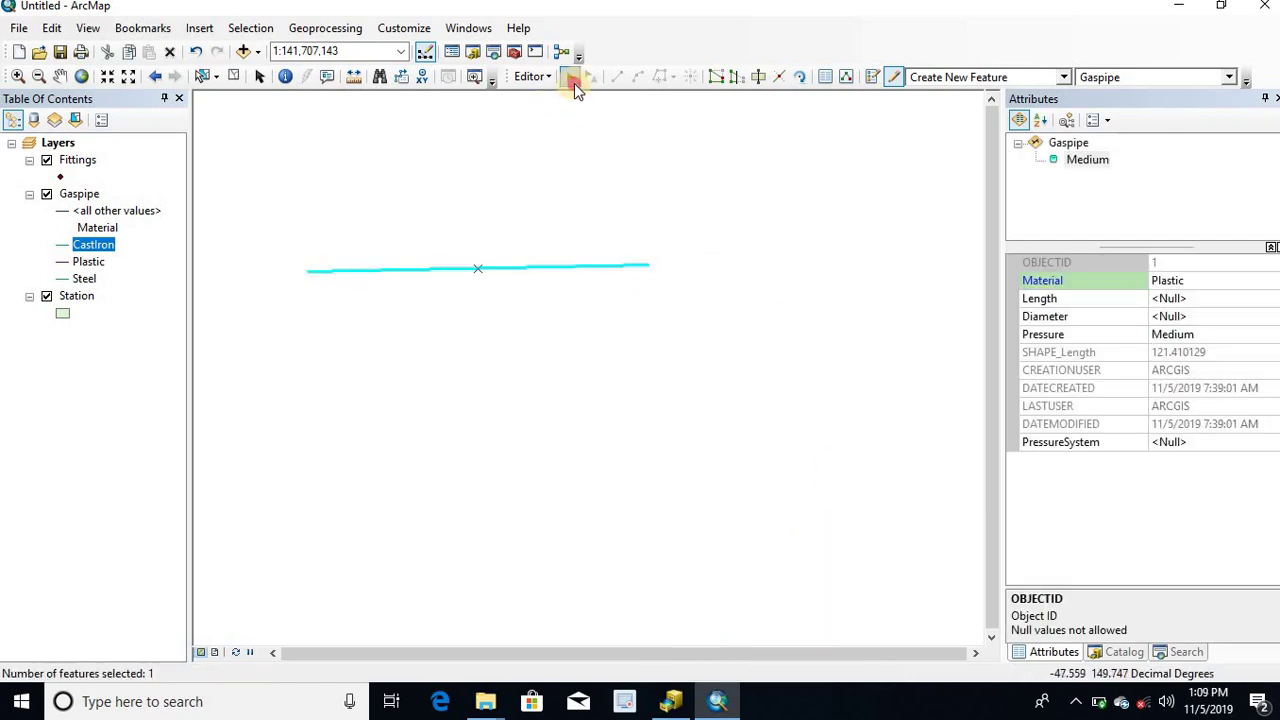
Check the new pipe's attributes show Material Plastic and Pressure Medium
click(574, 84)
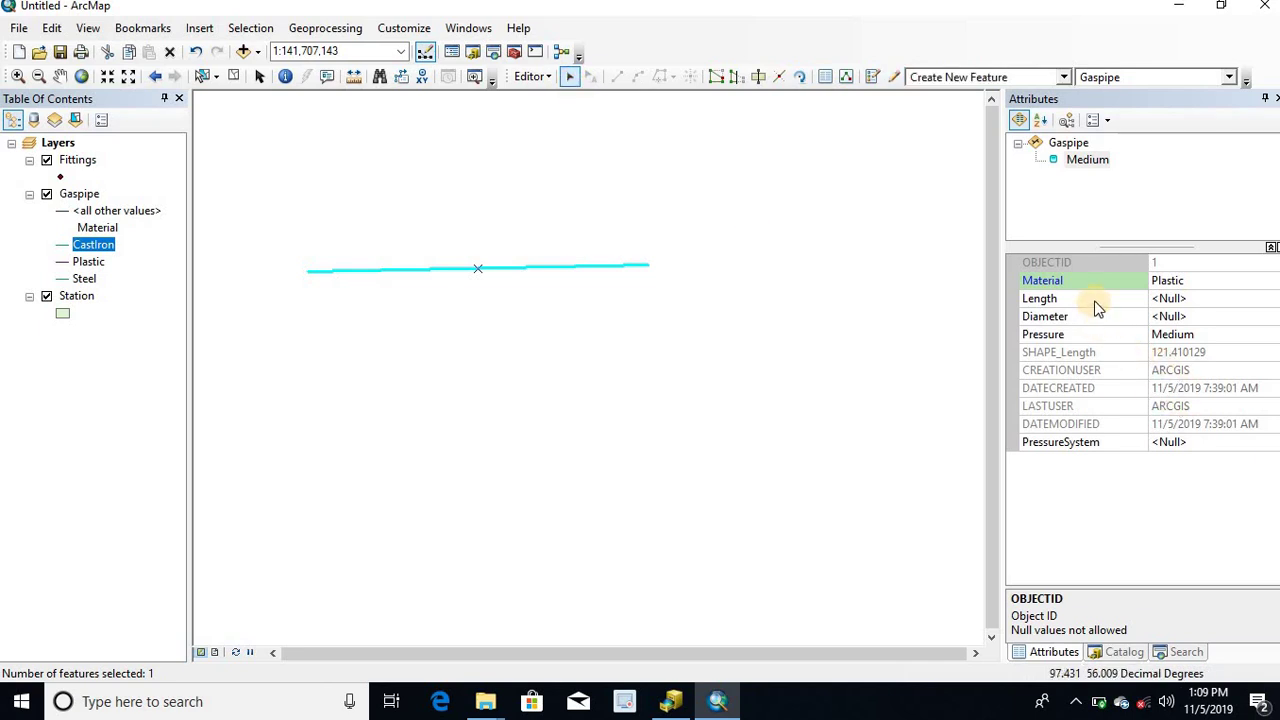
click(1056, 287)
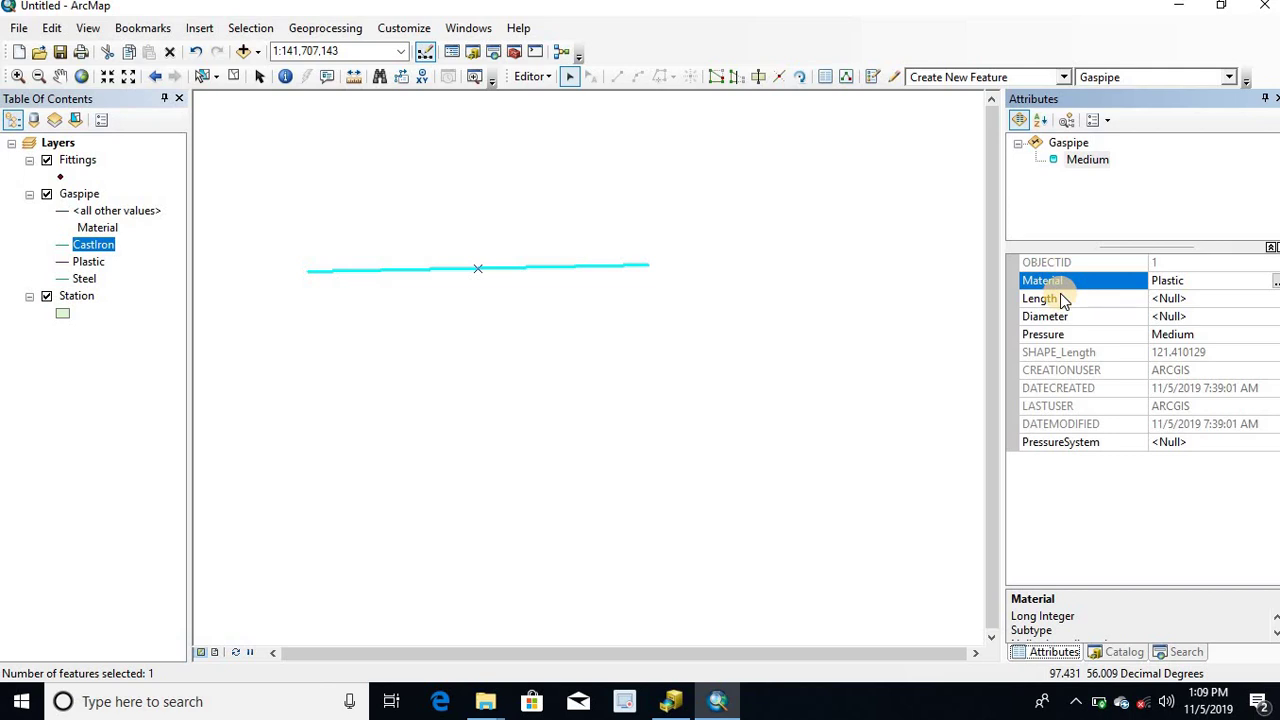
click(1168, 280)
click(1096, 336)
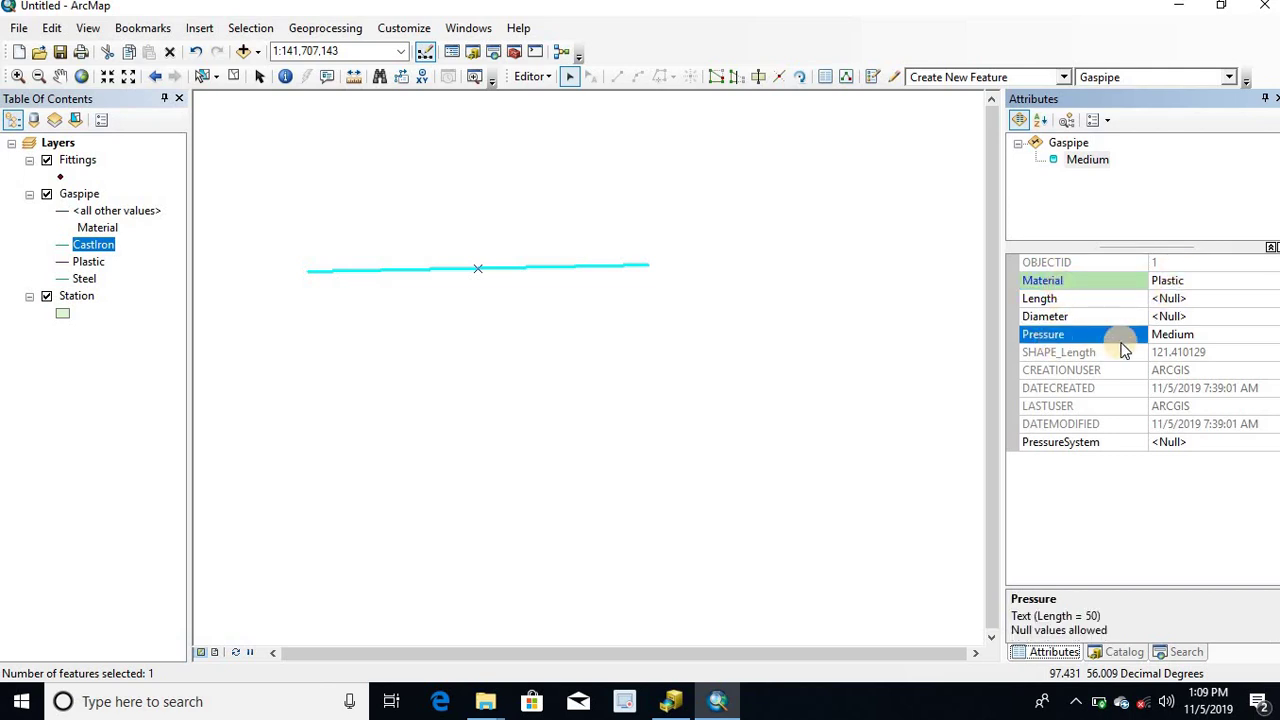
click(1208, 338)
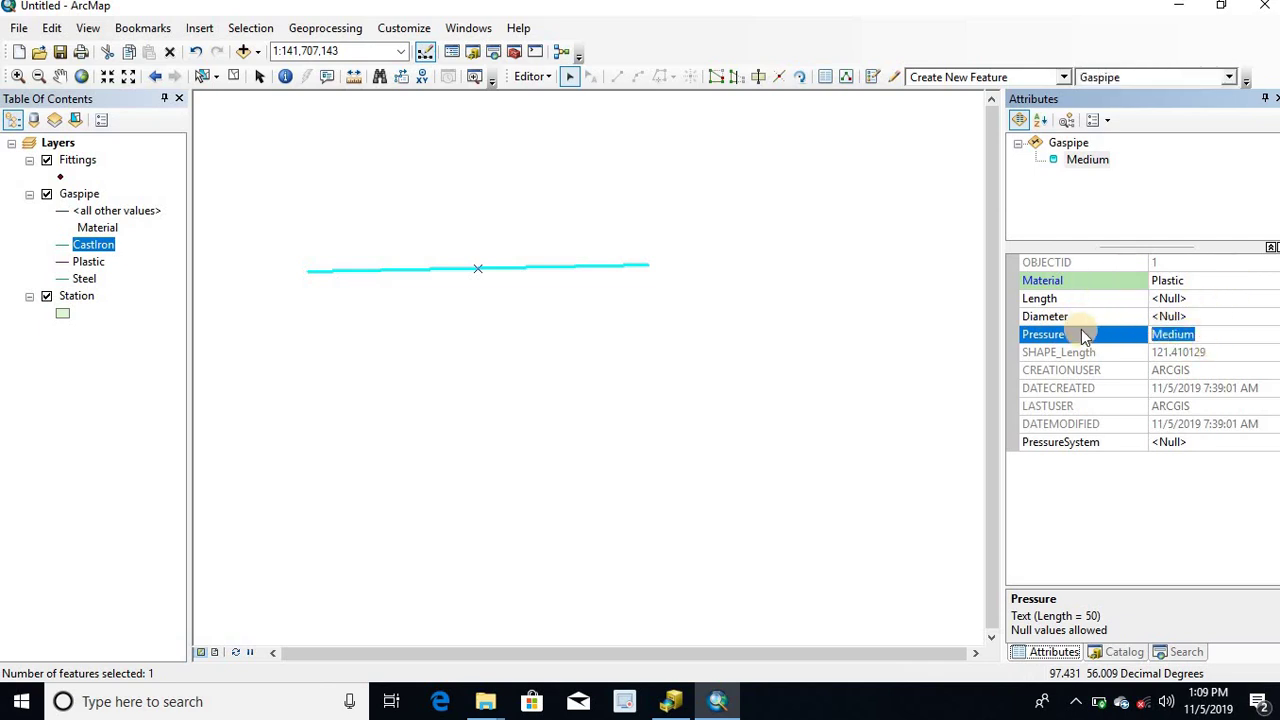
click(1095, 316)
Draw a Steel-subtype Gaspipe line below the first and confirm its Pressure is High
click(1095, 80)
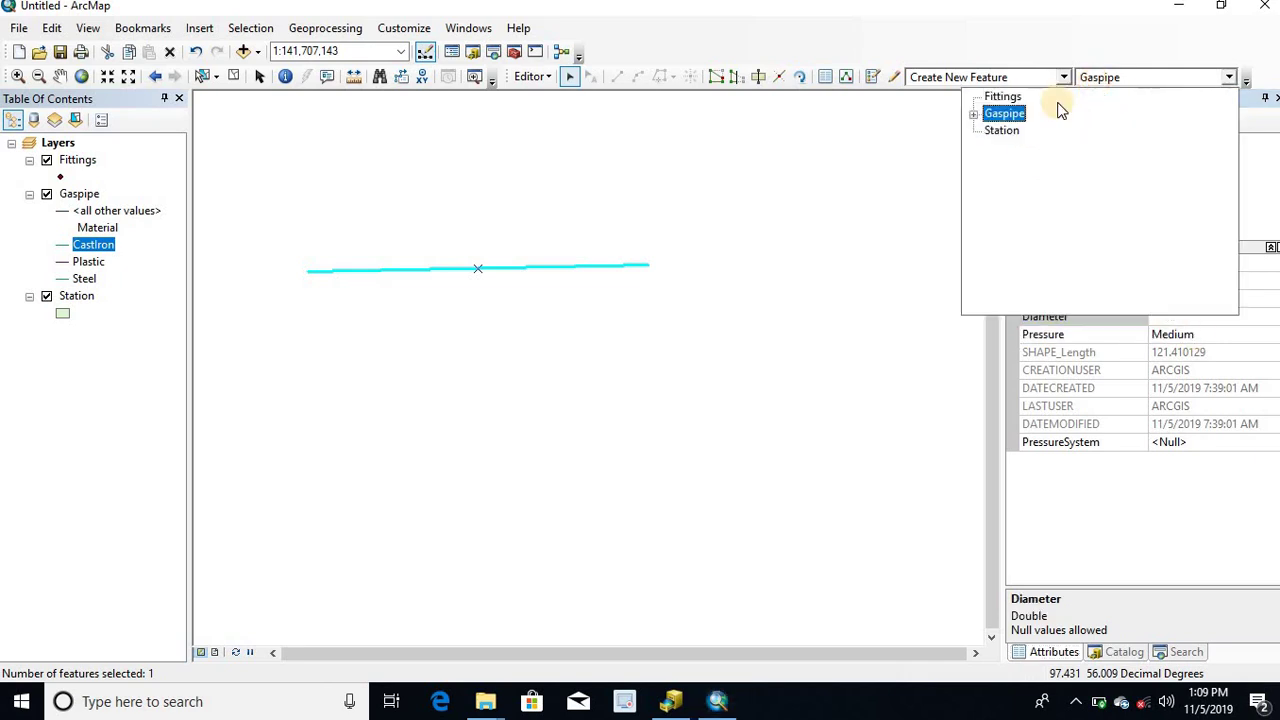
click(973, 114)
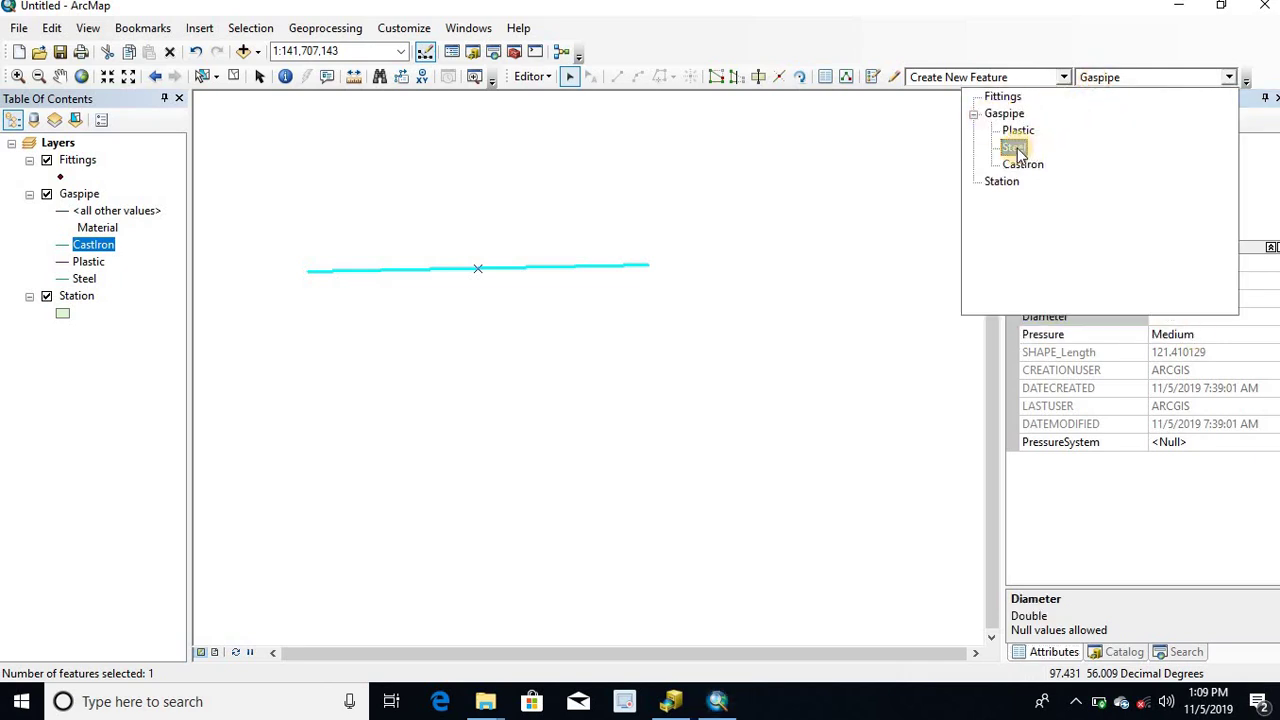
click(1016, 148)
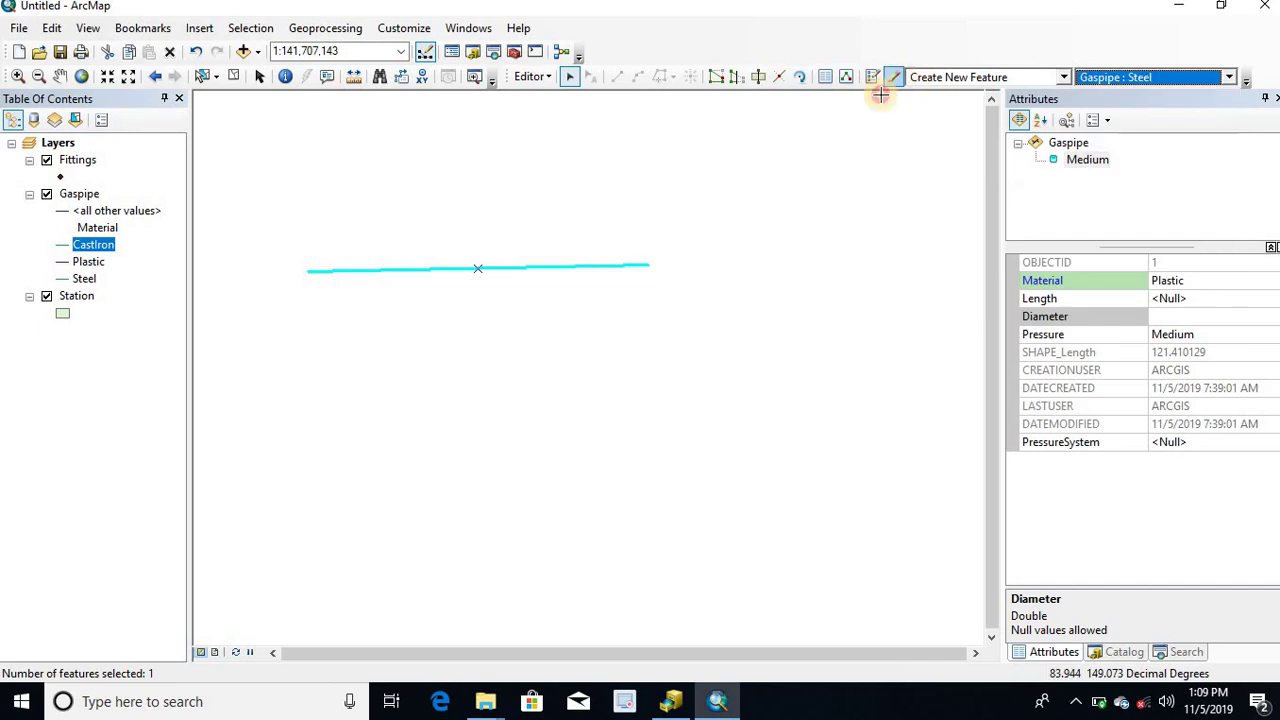
click(302, 373)
click(762, 349)
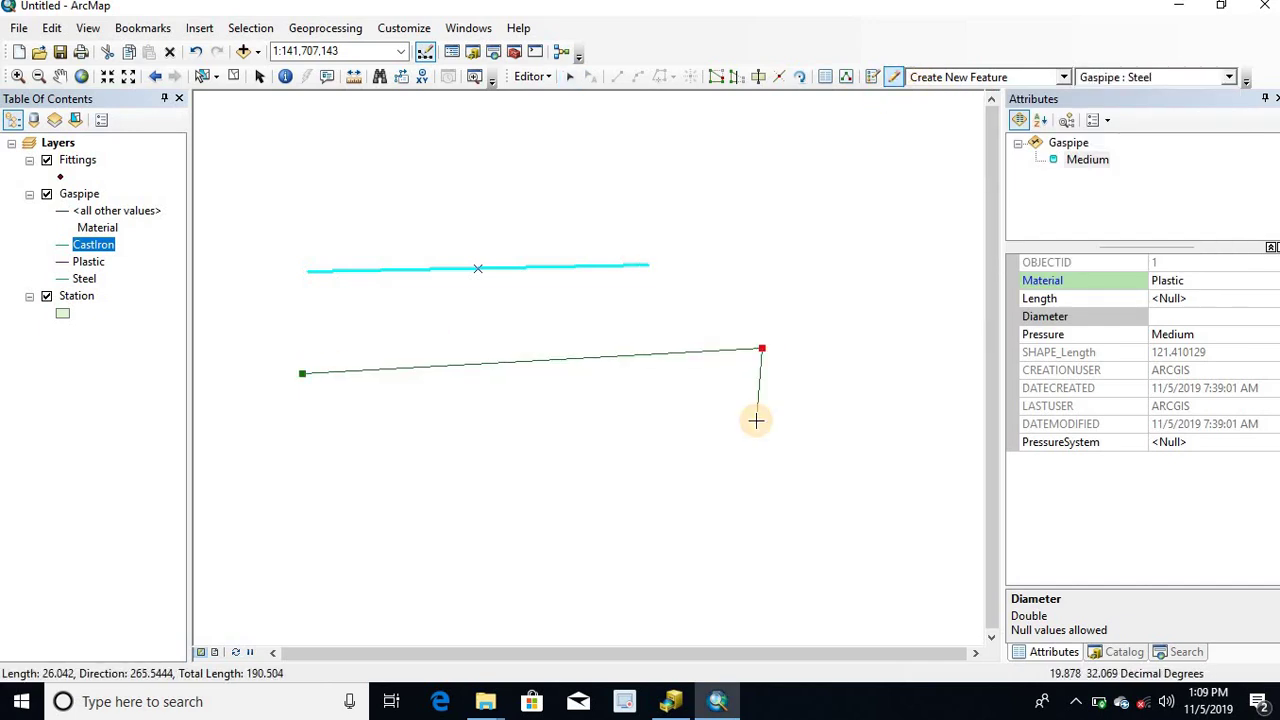
right_click(756, 420)
click(810, 366)
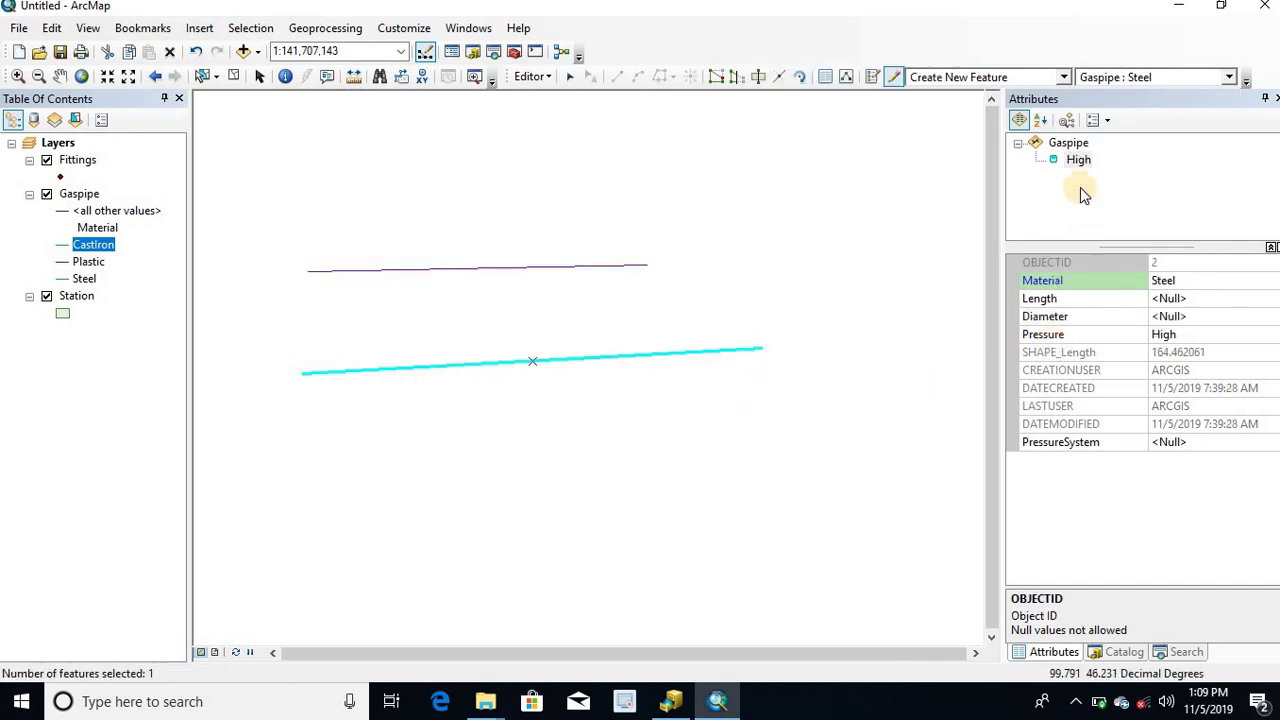
click(1075, 162)
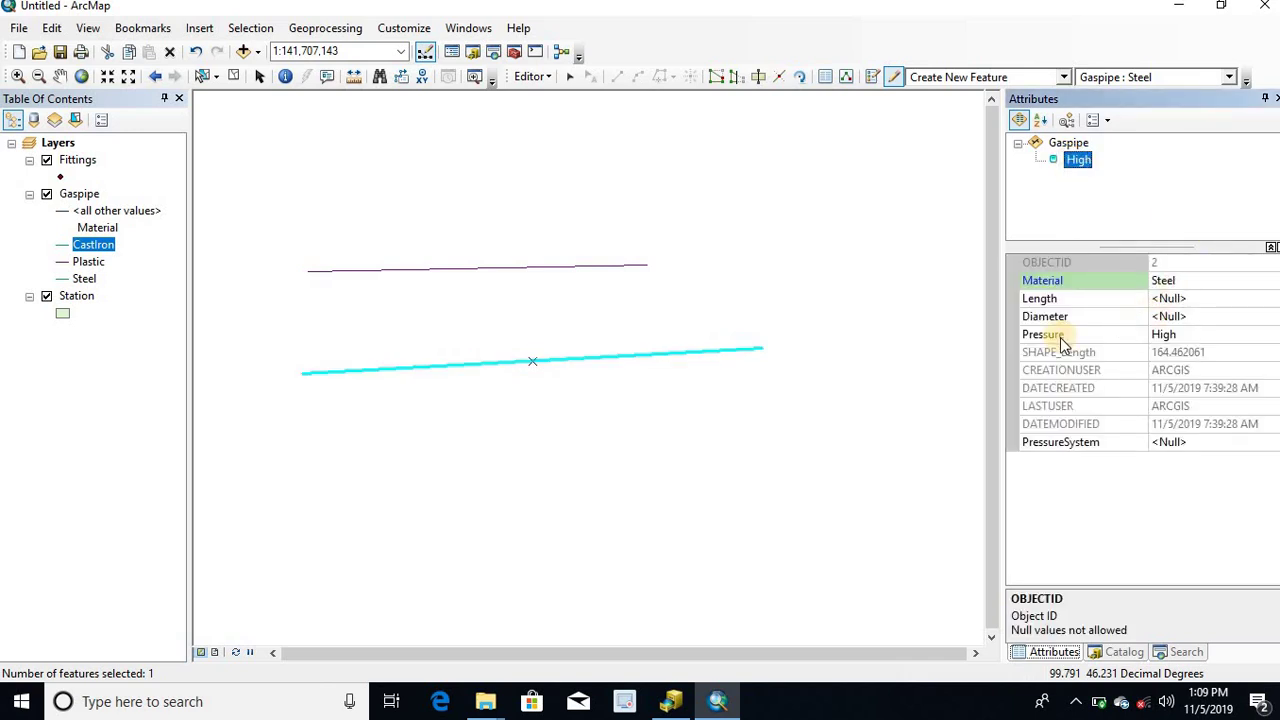
click(1056, 336)
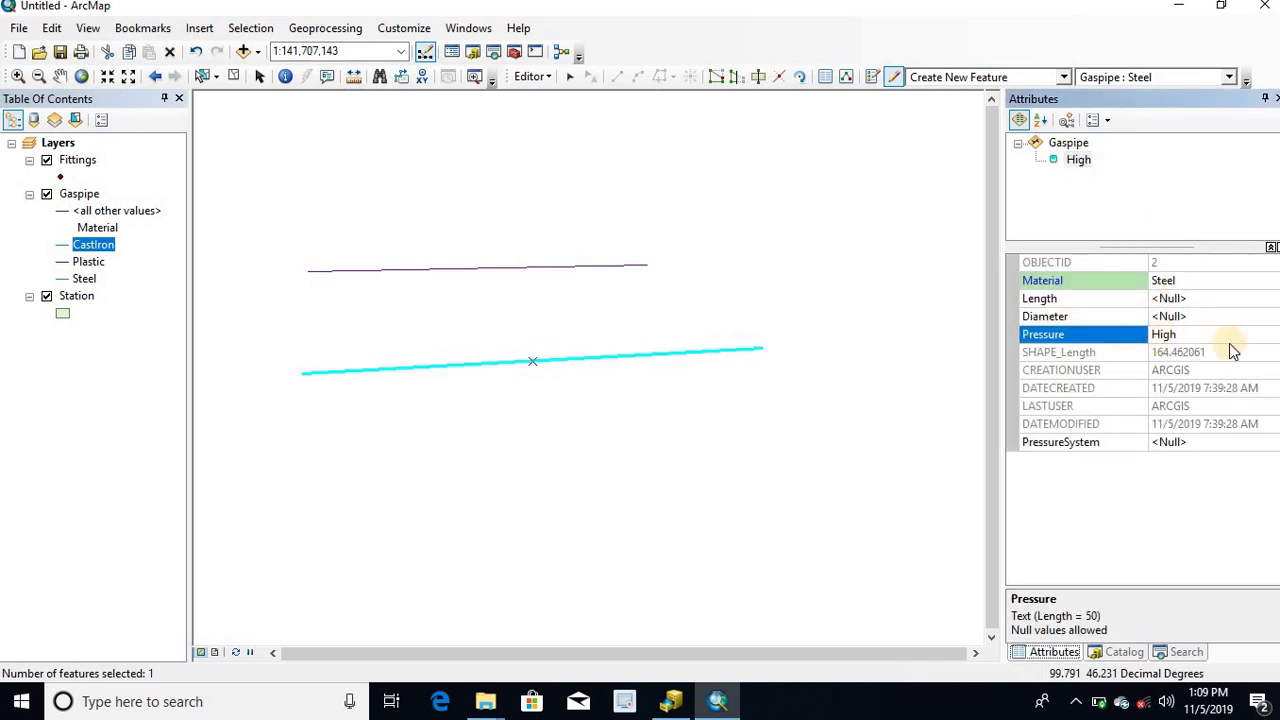
Draw a CastIron-subtype Gaspipe line at the bottom and confirm its Pressure is Low
click(1108, 77)
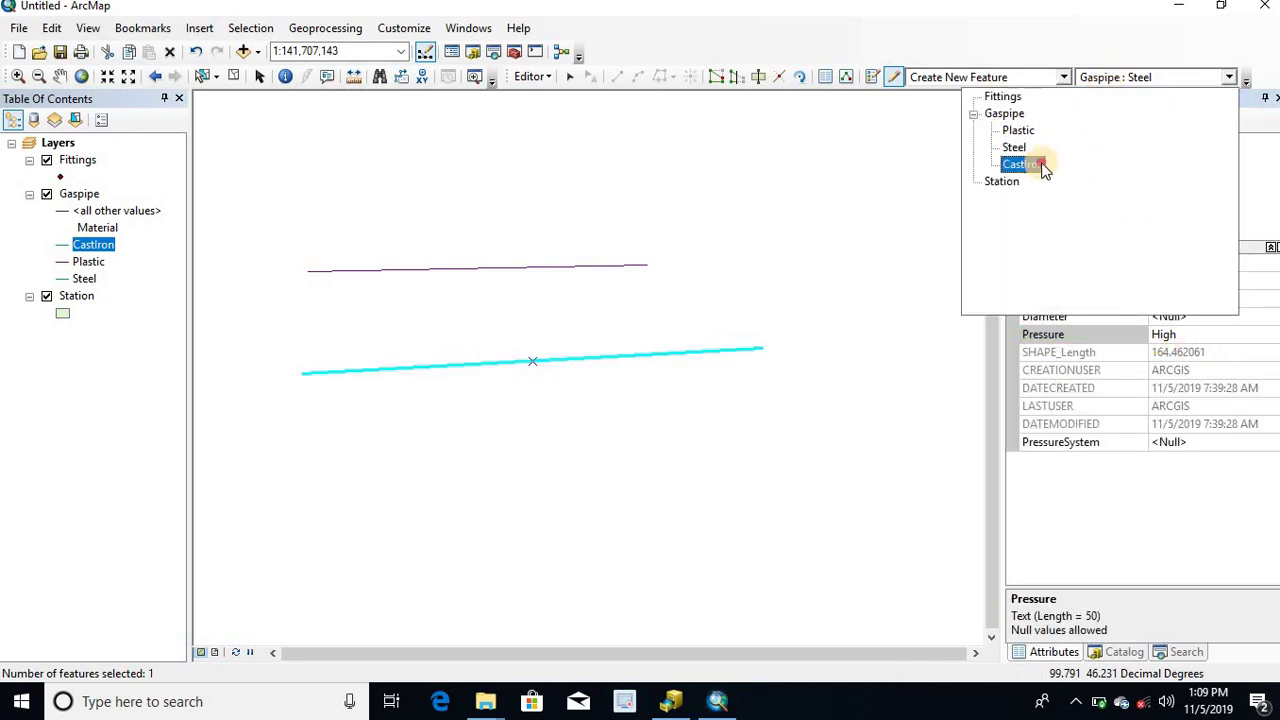
click(1040, 166)
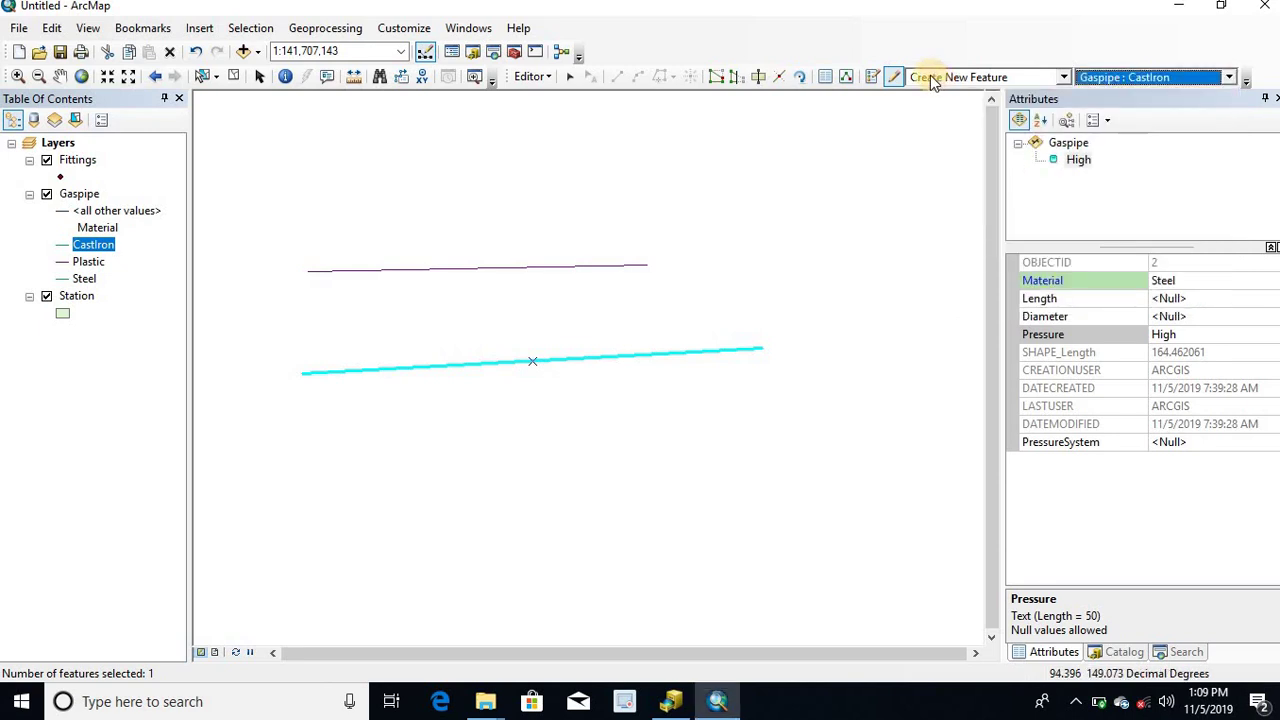
click(323, 468)
click(691, 422)
right_click(692, 422)
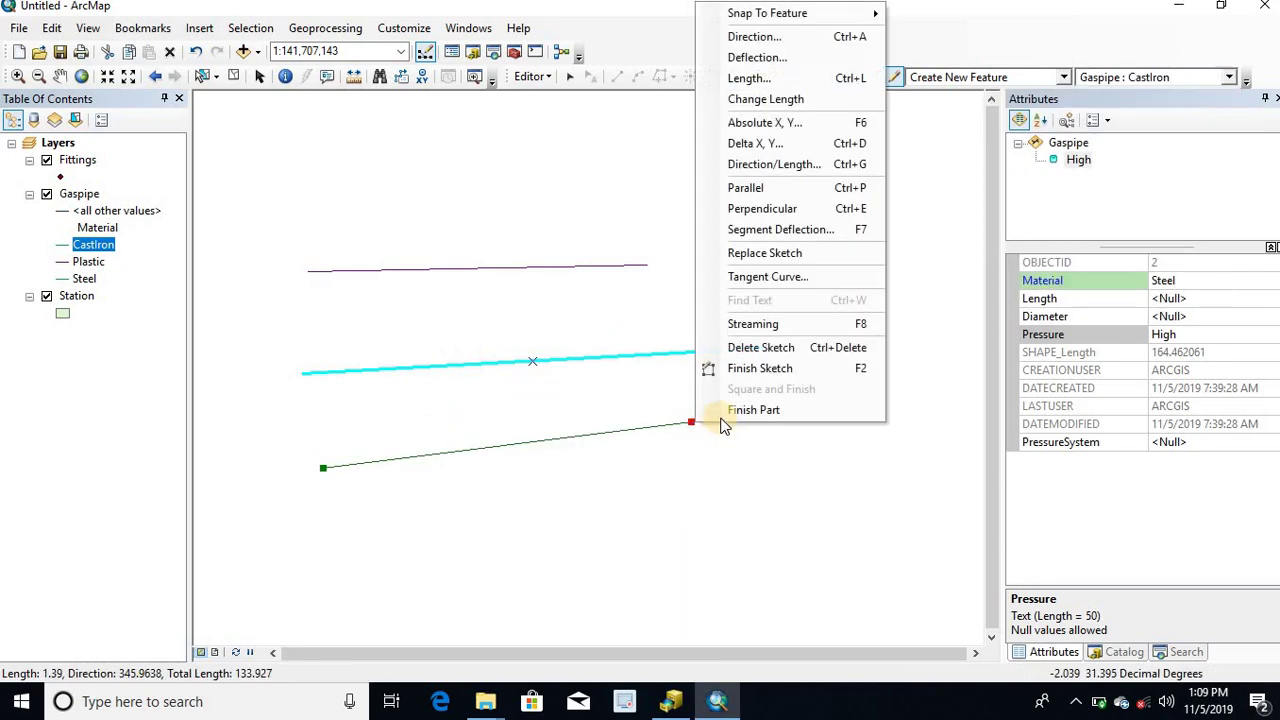
click(766, 371)
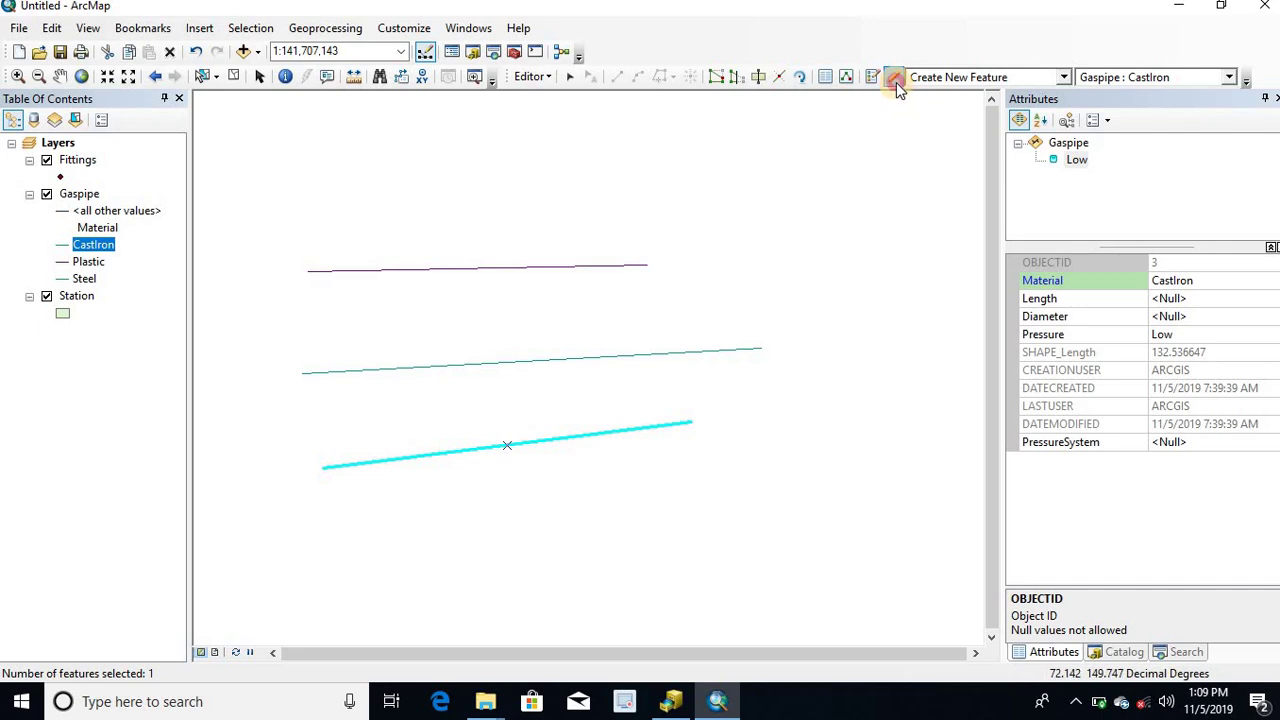
click(1043, 334)
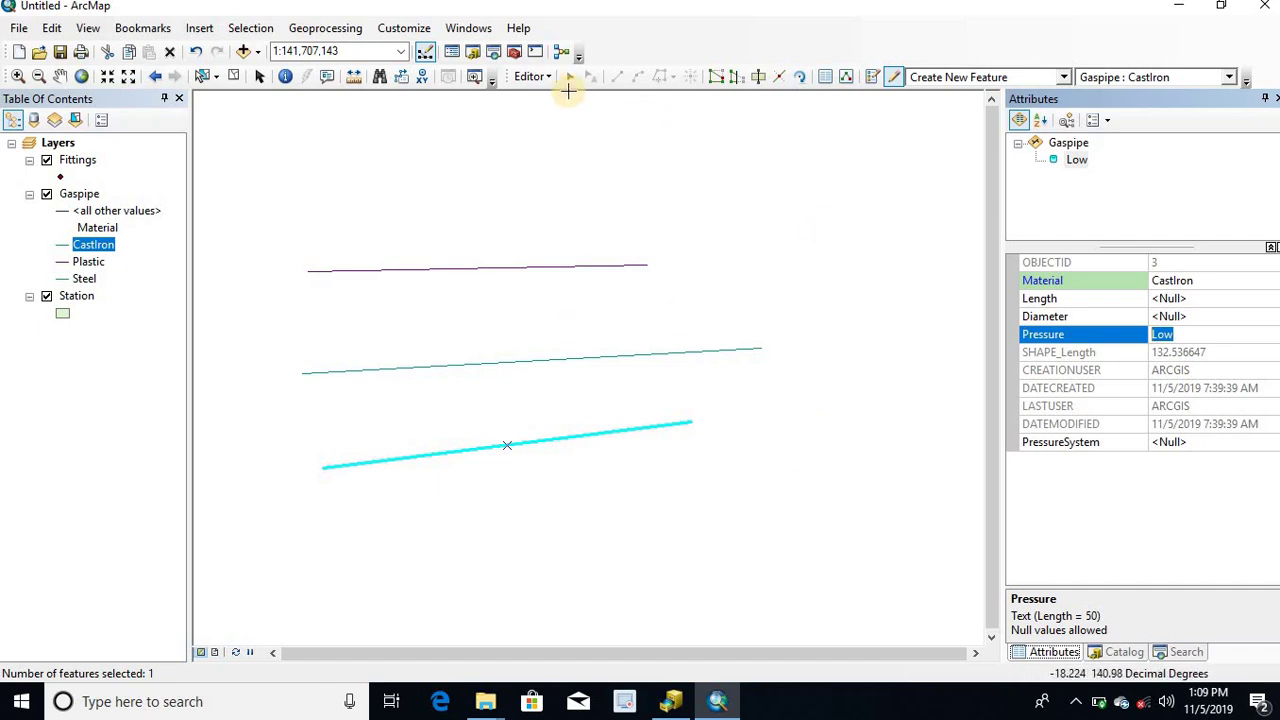
Switch to the Edit tool and clear the pipe selection
click(569, 78)
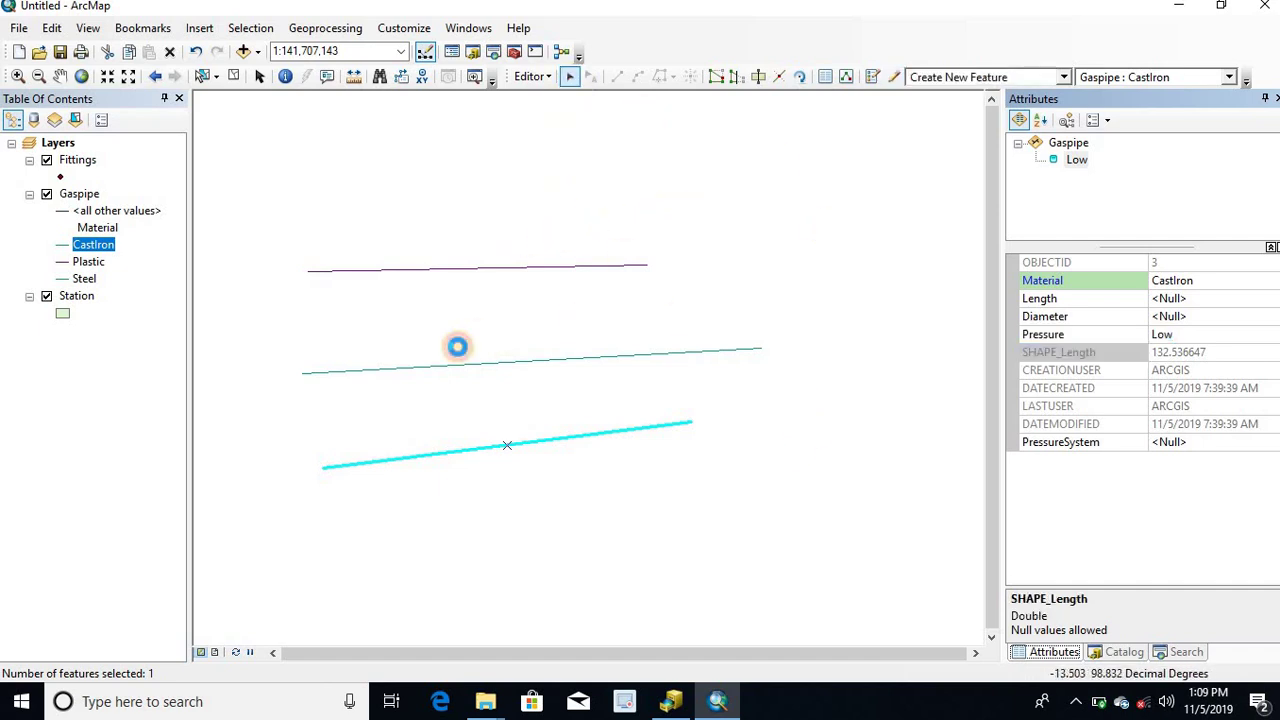
click(480, 268)
click(829, 264)
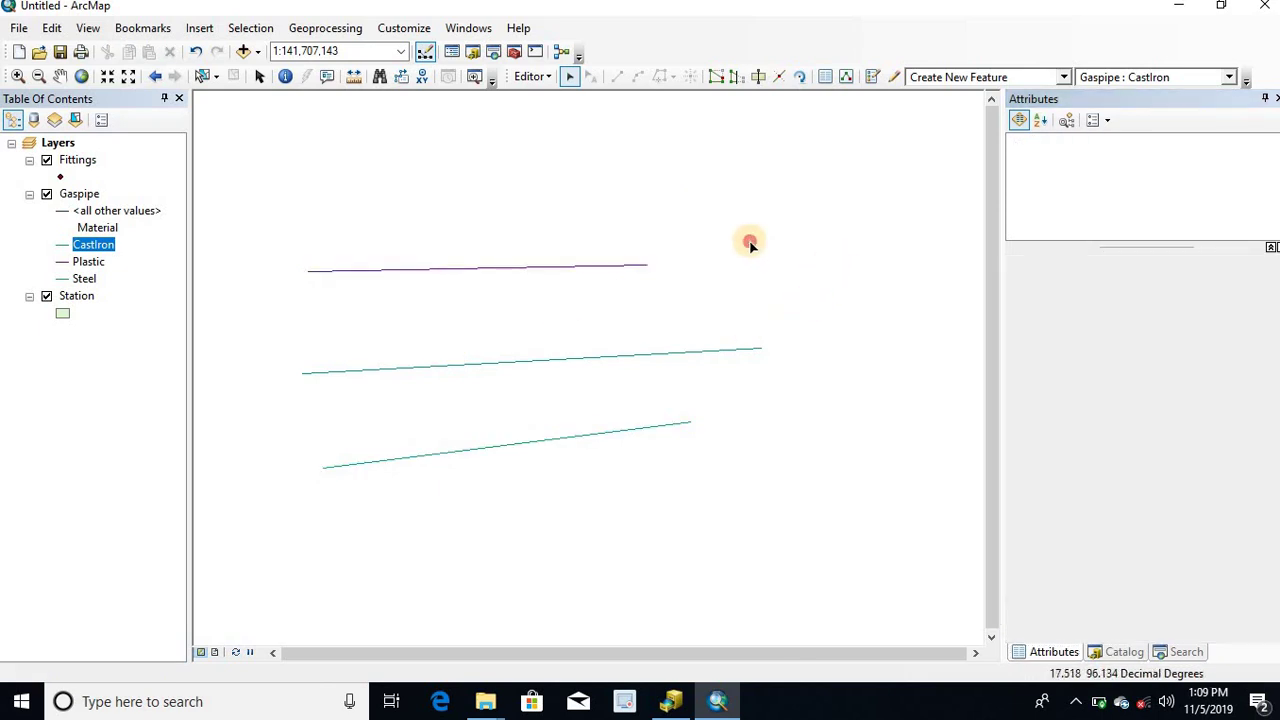